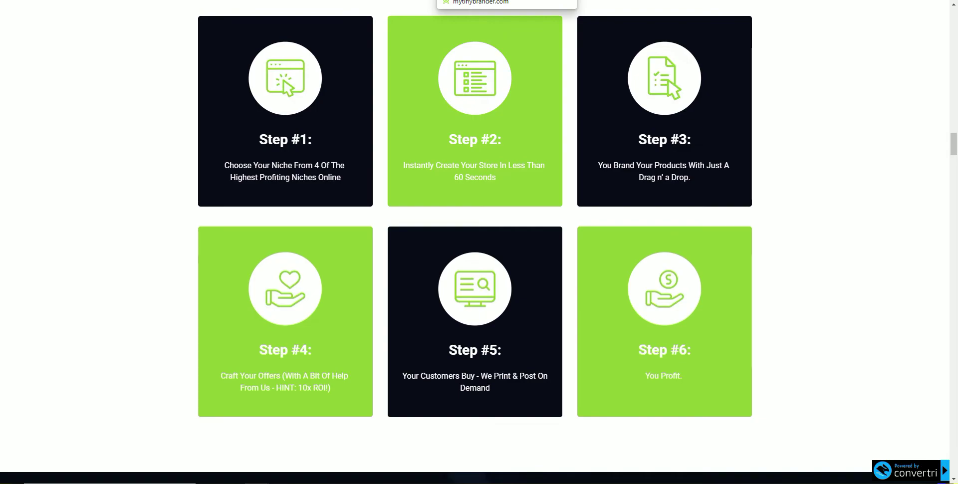
{"action": "scroll", "coordinate": [634, 255], "scroll_direction": "down", "scroll_amount": 10}
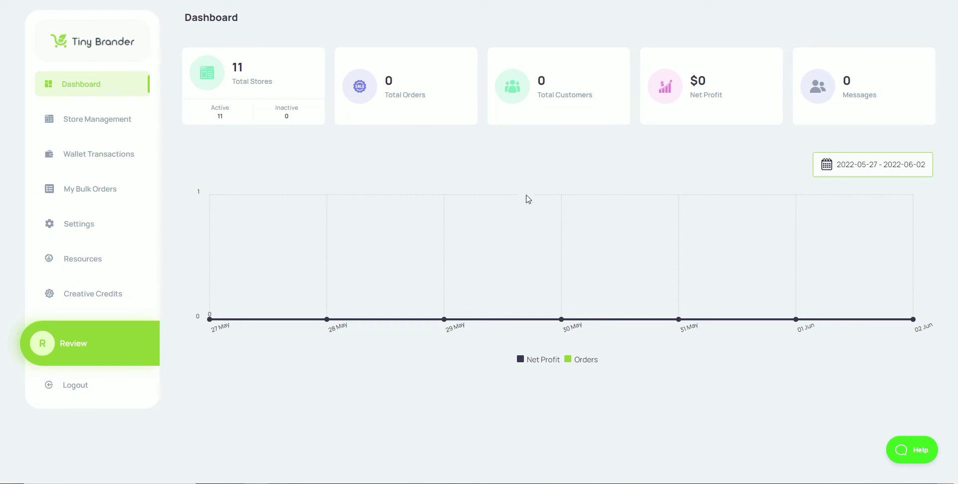
Show the list of stores, read the CBD brand notice for non-USA users and dismiss it
{"action": "left_click", "coordinate": [85, 128]}
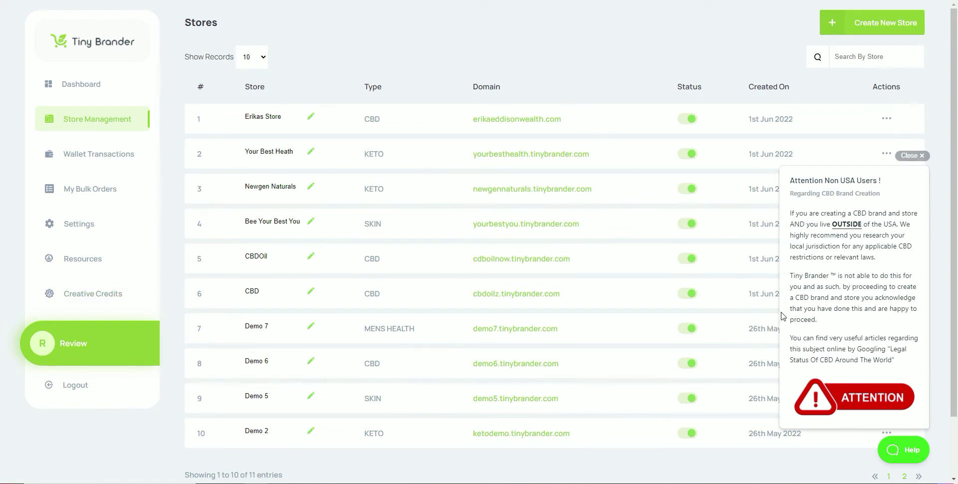
{"action": "mouse_move", "coordinate": [921, 190]}
{"action": "left_click_drag", "start_coordinate": [789, 194], "coordinate": [907, 213]}
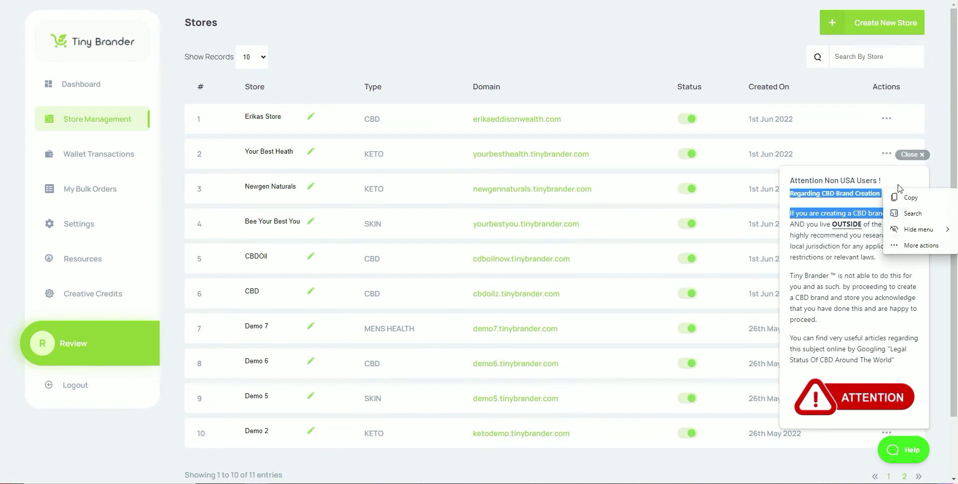
{"action": "left_click", "coordinate": [921, 156]}
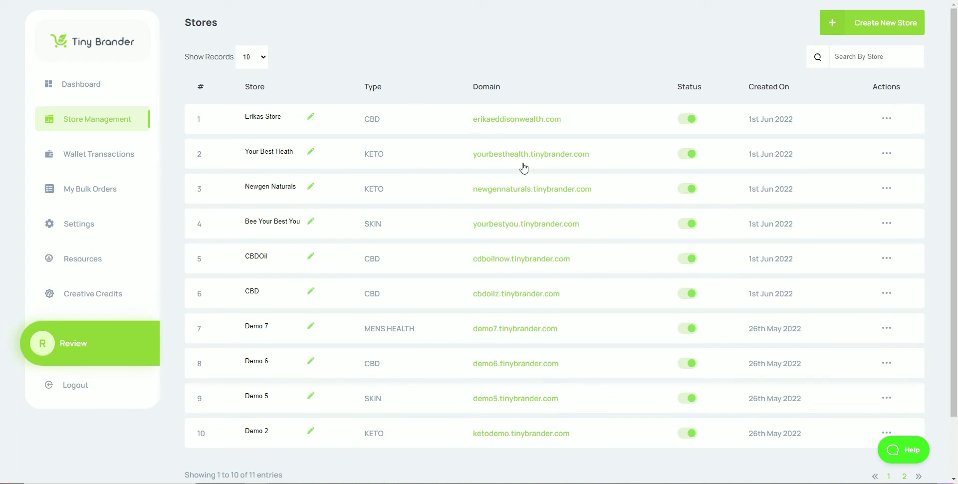
Open the Newgen Naturals keto store's site and examine its sales page, from the order form to the usage tips
{"action": "left_click", "coordinate": [545, 193]}
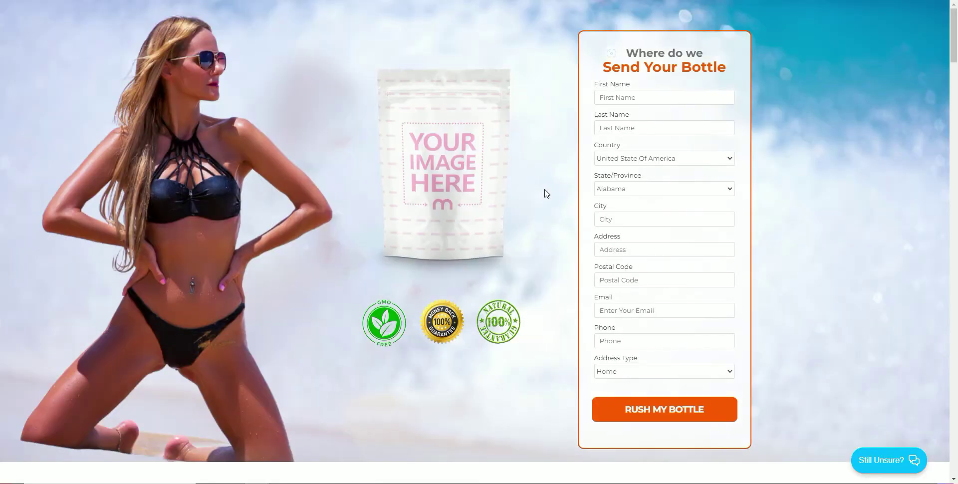
{"action": "scroll", "coordinate": [545, 194], "scroll_direction": "down", "scroll_amount": 20}
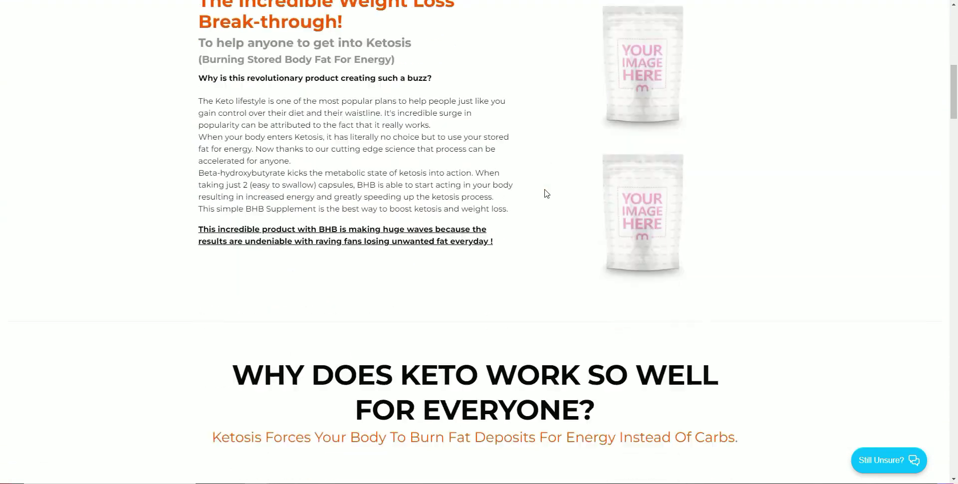
{"action": "scroll", "coordinate": [545, 194], "scroll_direction": "down", "scroll_amount": 15}
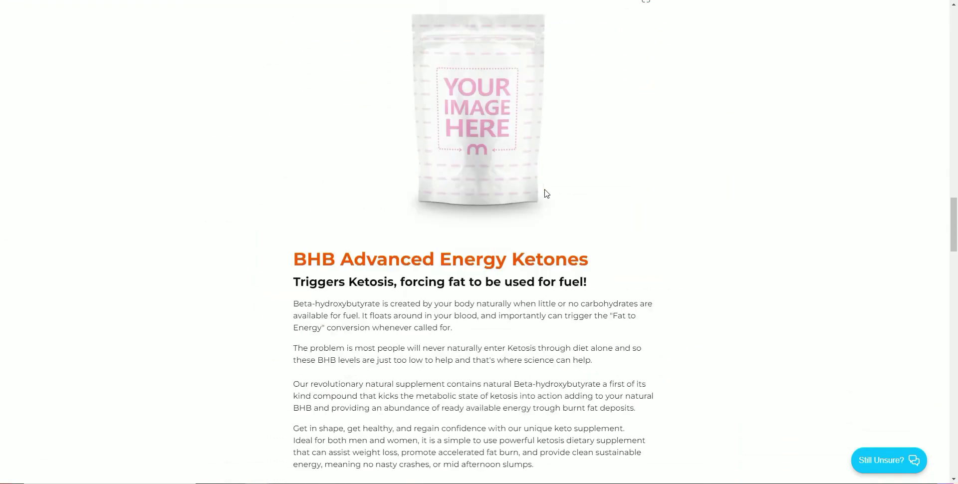
{"action": "scroll", "coordinate": [546, 194], "scroll_direction": "down", "scroll_amount": 5}
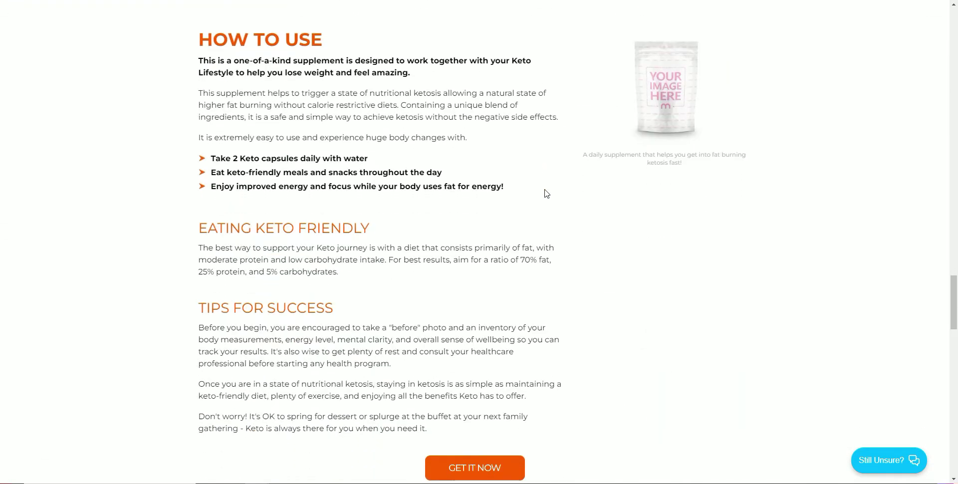
{"action": "scroll", "coordinate": [546, 193], "scroll_direction": "up", "scroll_amount": 9}
{"action": "scroll", "coordinate": [545, 189], "scroll_direction": "down", "scroll_amount": 9}
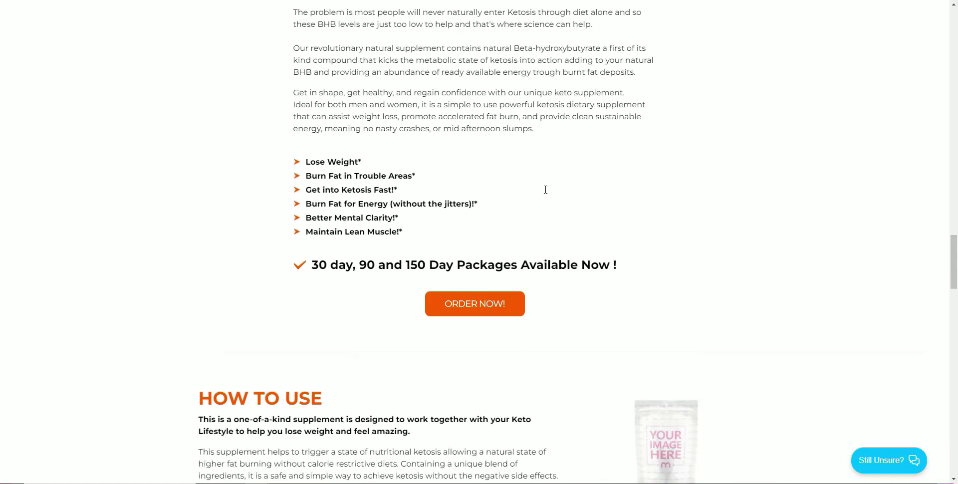
{"action": "scroll", "coordinate": [545, 192], "scroll_direction": "up", "scroll_amount": 15}
{"action": "scroll", "coordinate": [545, 194], "scroll_direction": "up", "scroll_amount": 15}
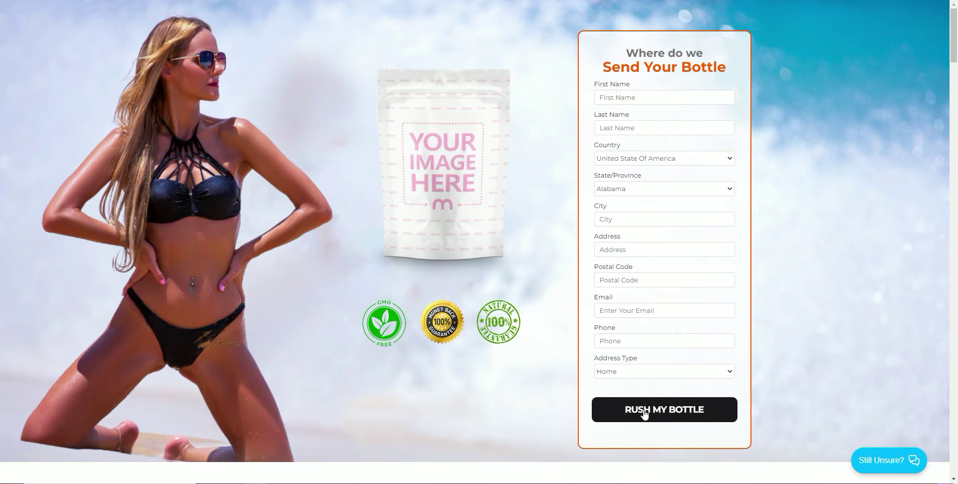
{"action": "scroll", "coordinate": [363, 304], "scroll_direction": "down", "scroll_amount": 8}
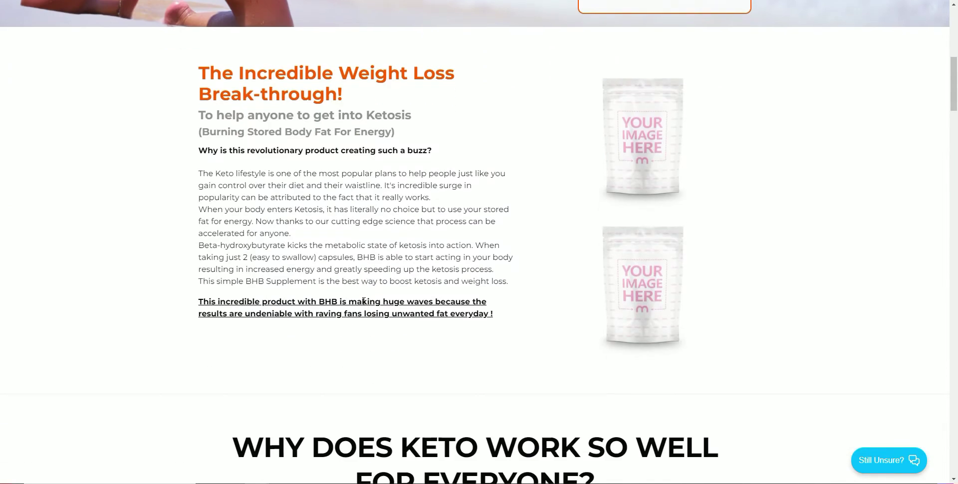
{"action": "scroll", "coordinate": [363, 302], "scroll_direction": "down", "scroll_amount": 8}
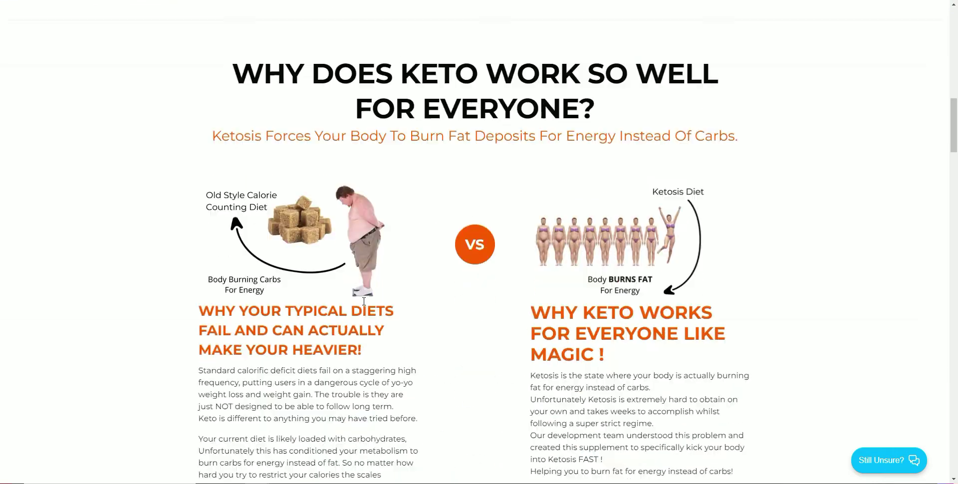
{"action": "scroll", "coordinate": [363, 304], "scroll_direction": "down", "scroll_amount": 7}
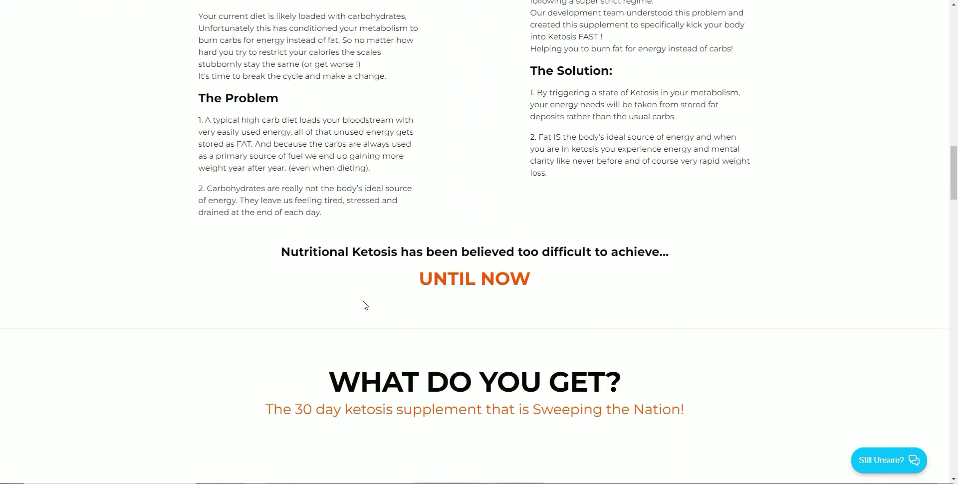
{"action": "scroll", "coordinate": [363, 304], "scroll_direction": "down", "scroll_amount": 8}
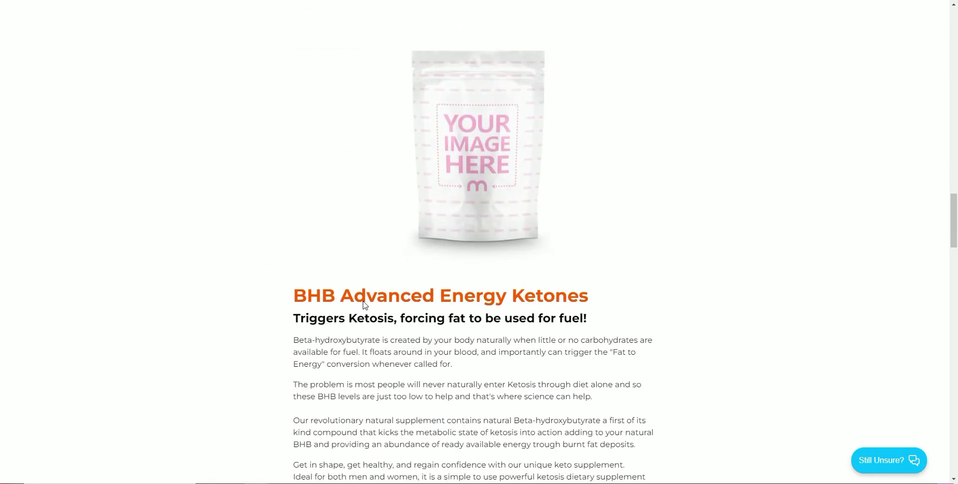
{"action": "scroll", "coordinate": [363, 304], "scroll_direction": "down", "scroll_amount": 8}
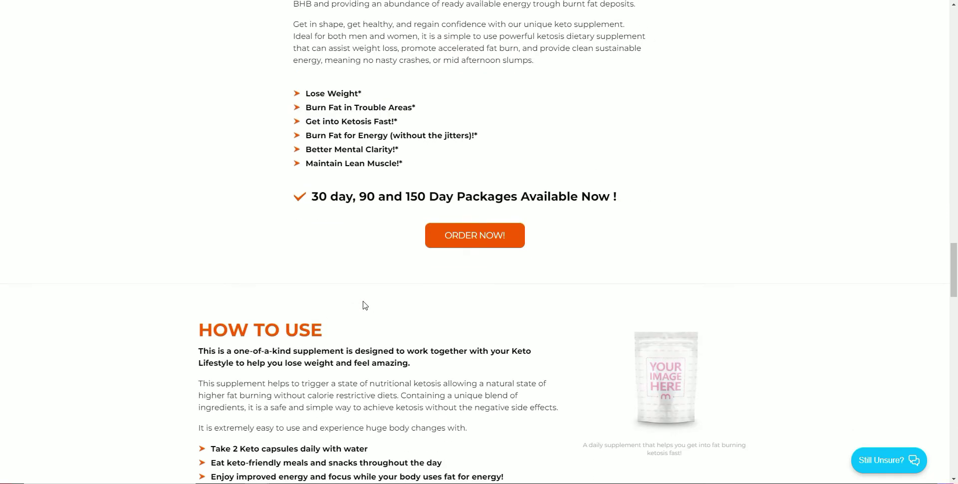
{"action": "scroll", "coordinate": [363, 304], "scroll_direction": "down", "scroll_amount": 6}
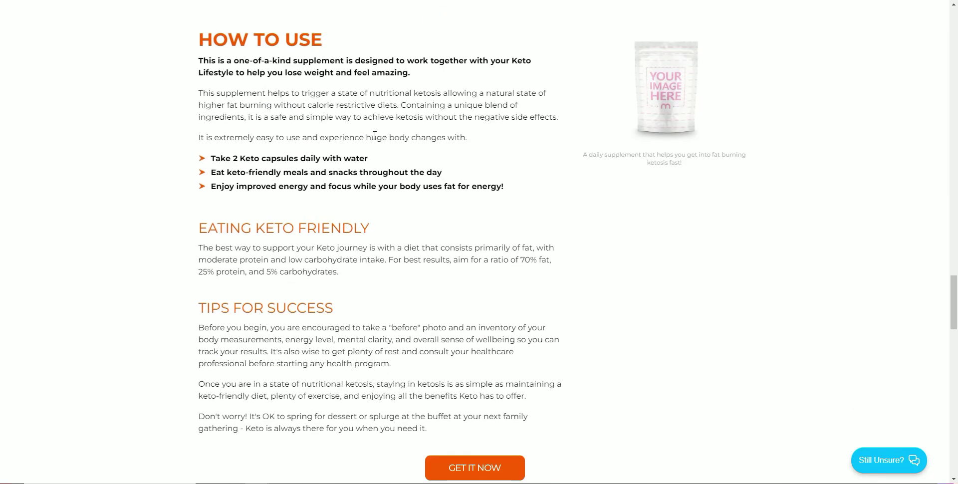
{"action": "scroll", "coordinate": [417, 227], "scroll_direction": "up", "scroll_amount": 20}
{"action": "scroll", "coordinate": [417, 227], "scroll_direction": "up", "scroll_amount": 15}
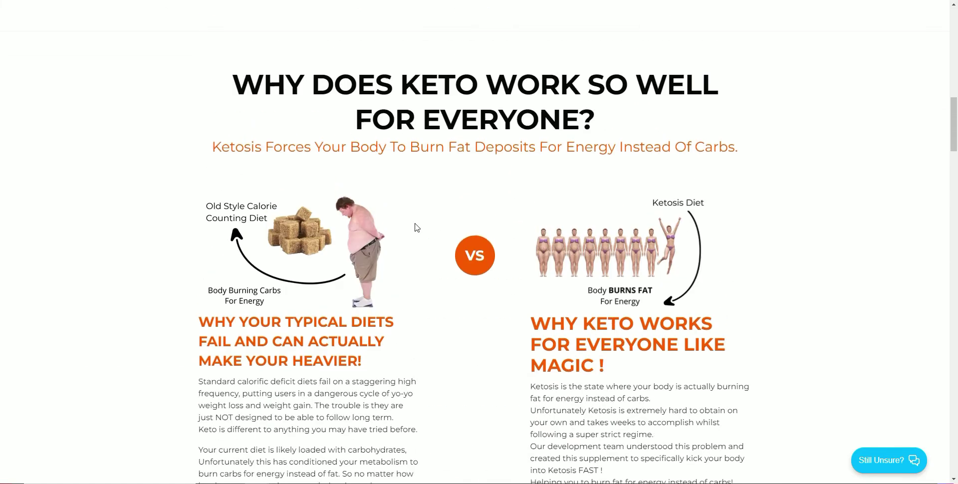
{"action": "scroll", "coordinate": [416, 223], "scroll_direction": "up", "scroll_amount": 7}
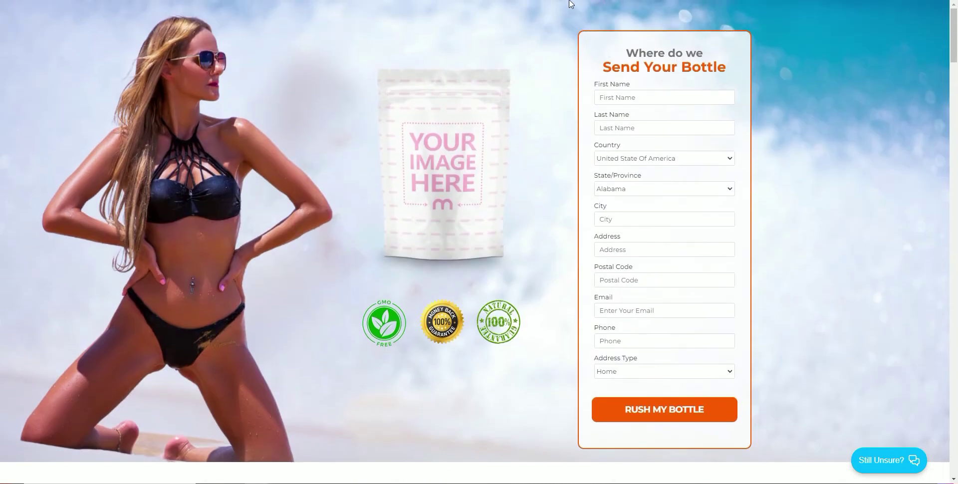
Return to the store list, open the Demo 7 men's health store's site and examine its sales page down to the order form
{"action": "key", "text": "ctrl+Tab"}
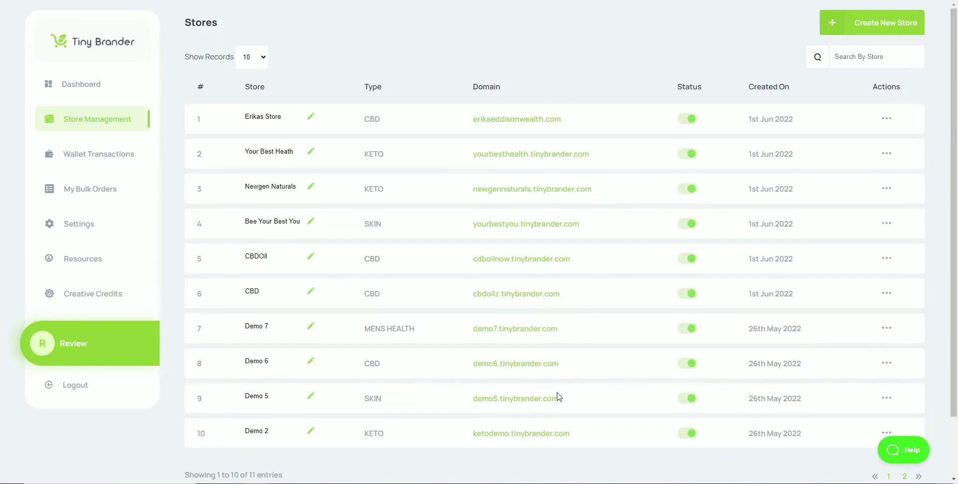
{"action": "left_click", "coordinate": [498, 328]}
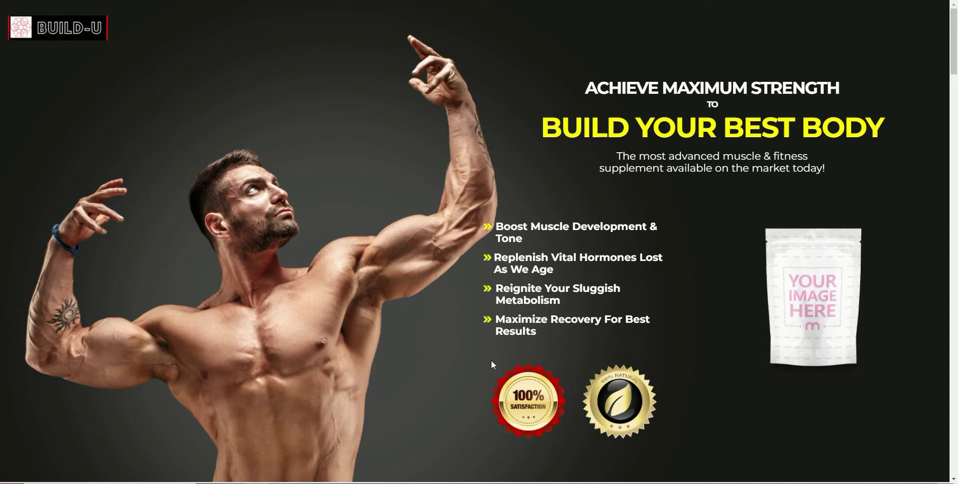
{"action": "scroll", "coordinate": [490, 360], "scroll_direction": "down", "scroll_amount": 8}
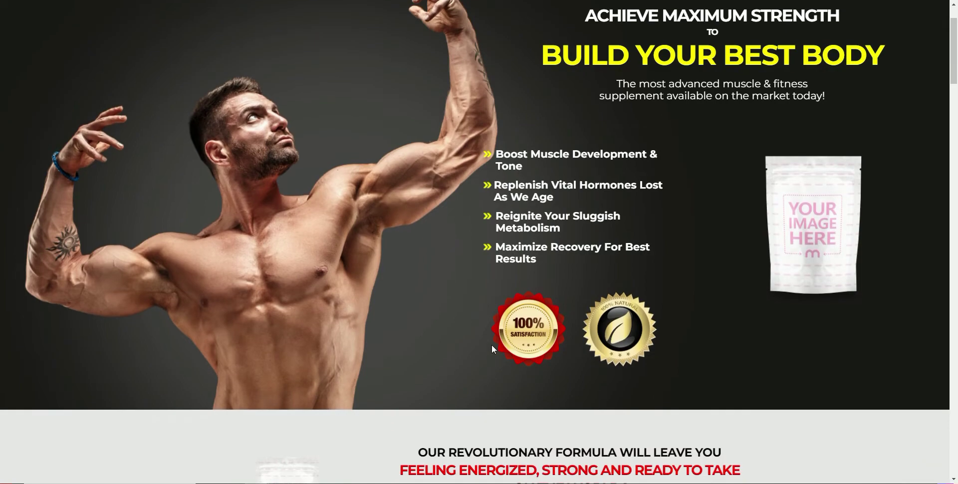
{"action": "scroll", "coordinate": [492, 348], "scroll_direction": "up", "scroll_amount": 7}
{"action": "scroll", "coordinate": [787, 237], "scroll_direction": "down", "scroll_amount": 10}
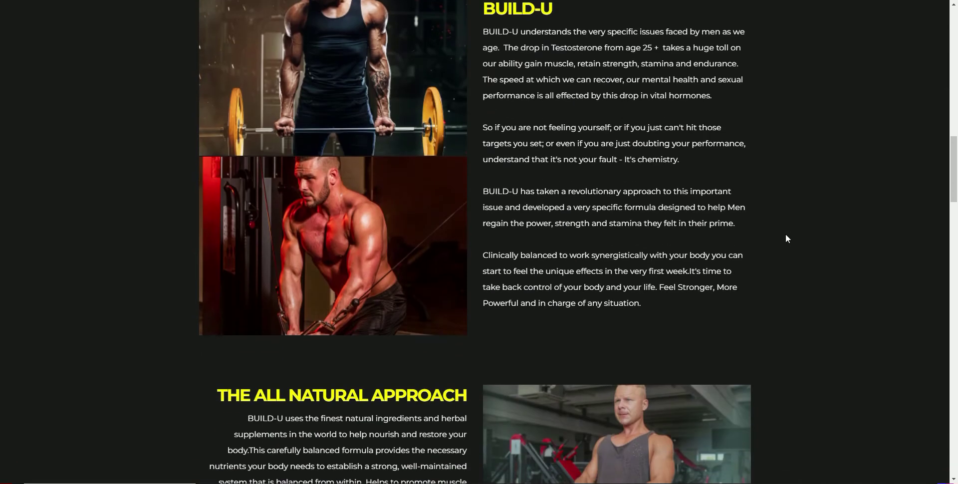
{"action": "scroll", "coordinate": [786, 238], "scroll_direction": "down", "scroll_amount": 15}
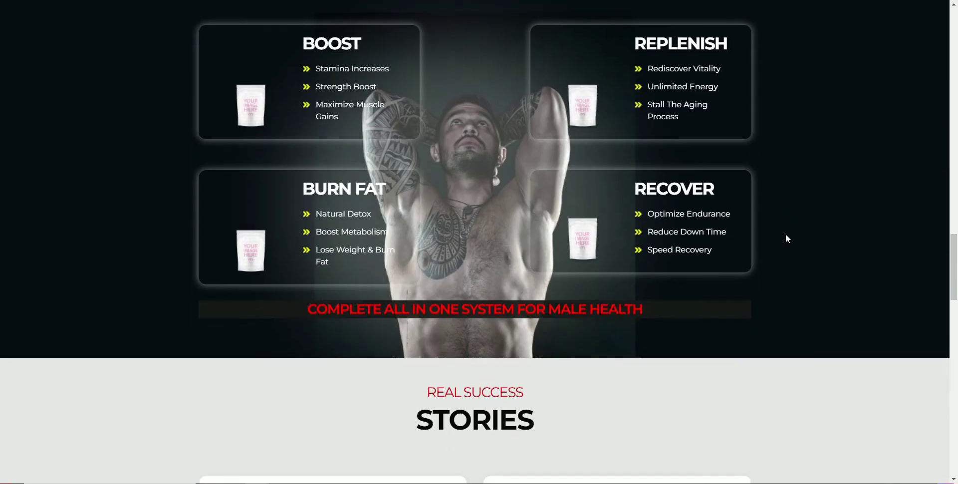
{"action": "scroll", "coordinate": [787, 238], "scroll_direction": "down", "scroll_amount": 10}
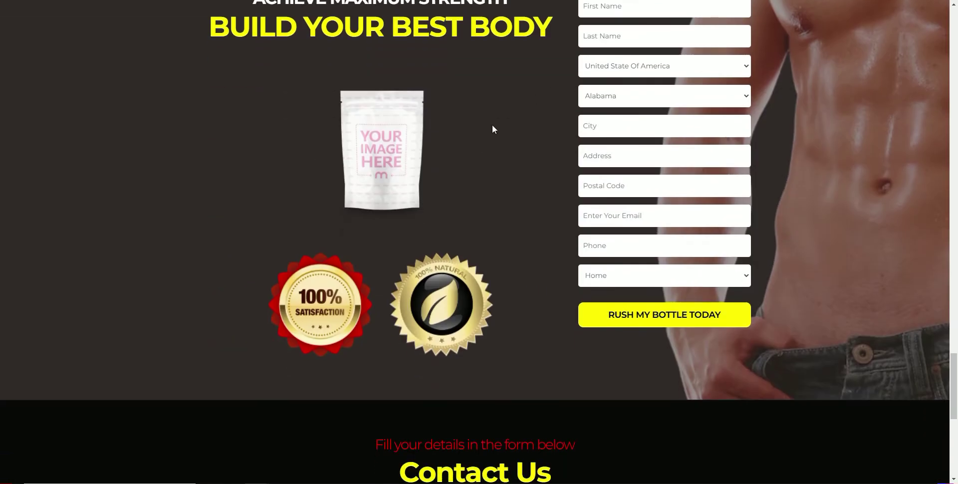
{"action": "scroll", "coordinate": [475, 207], "scroll_direction": "up", "scroll_amount": 8}
{"action": "scroll", "coordinate": [476, 210], "scroll_direction": "up", "scroll_amount": 15}
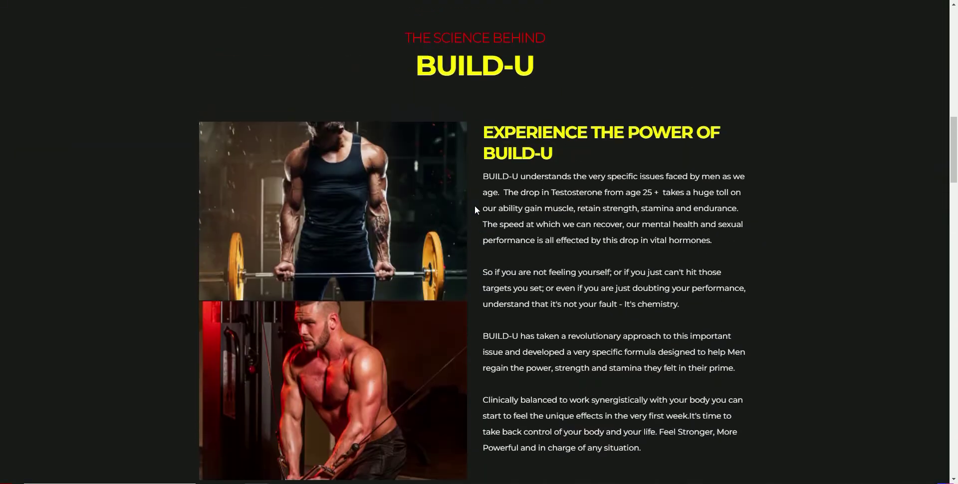
{"action": "scroll", "coordinate": [475, 209], "scroll_direction": "up", "scroll_amount": 6}
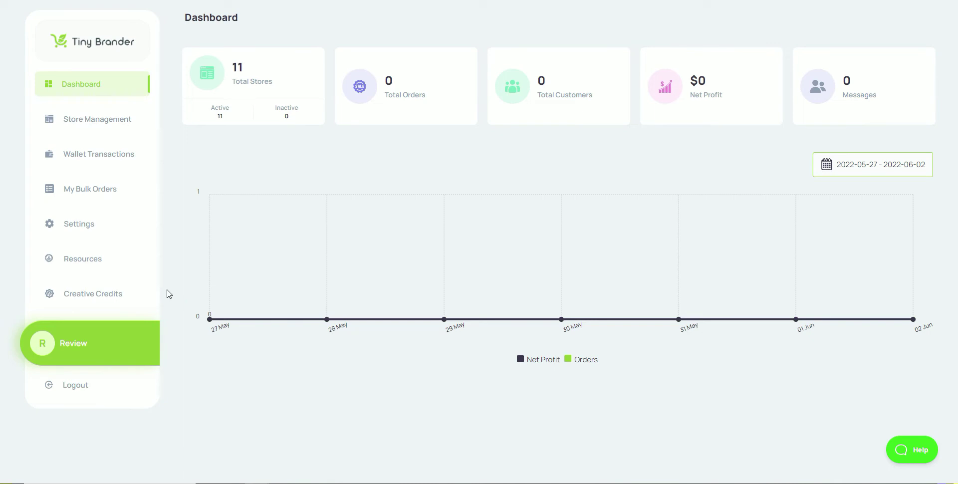
Review the account's payment, autoresponder and wallet settings
{"action": "left_click", "coordinate": [77, 222]}
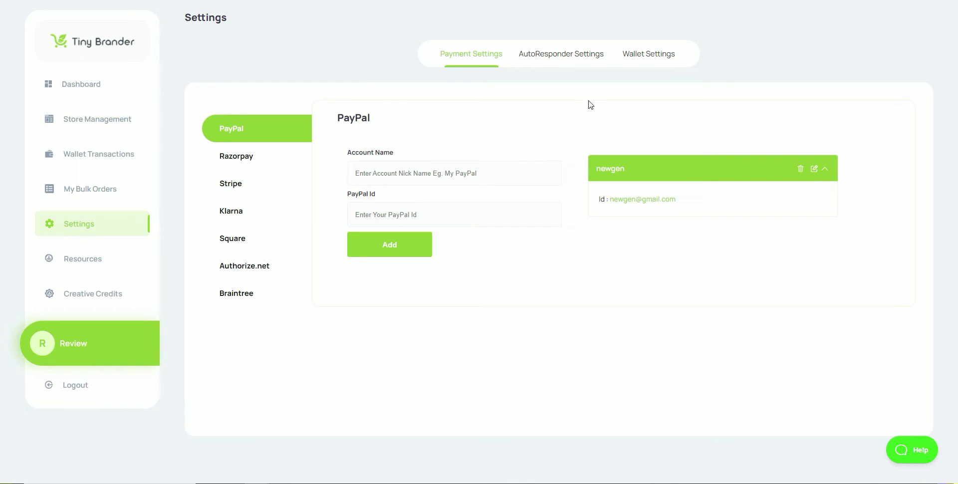
{"action": "left_click", "coordinate": [559, 58]}
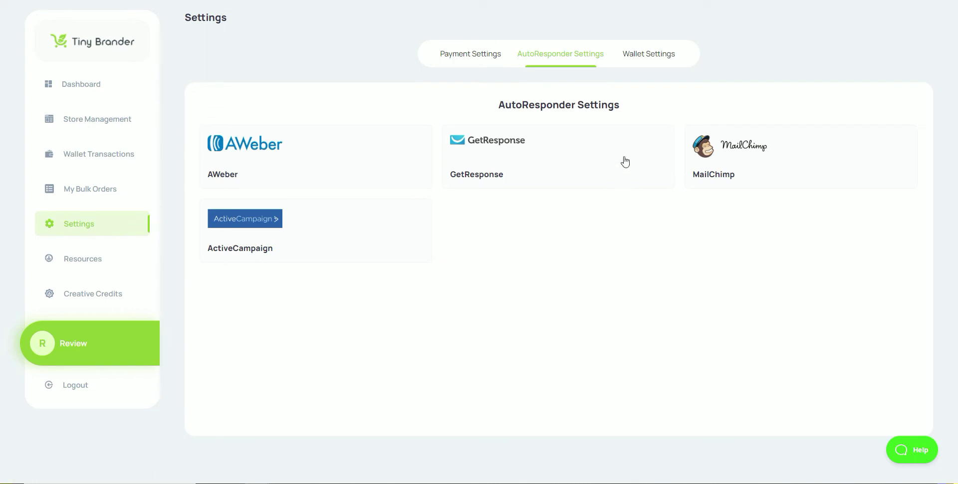
{"action": "left_click", "coordinate": [638, 55]}
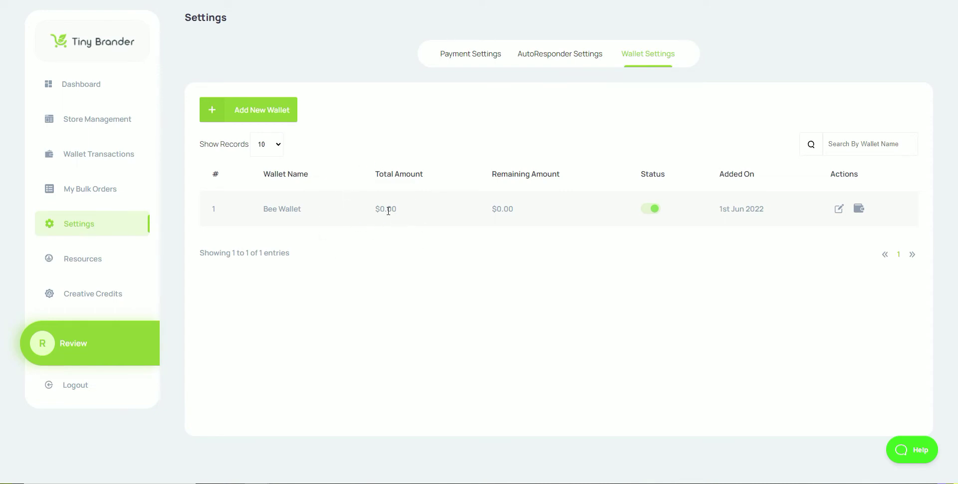
Create a new store named "shauns health" with the subdomain ShaunsCBD, keeping the prefilled contact number
{"action": "left_click", "coordinate": [96, 119]}
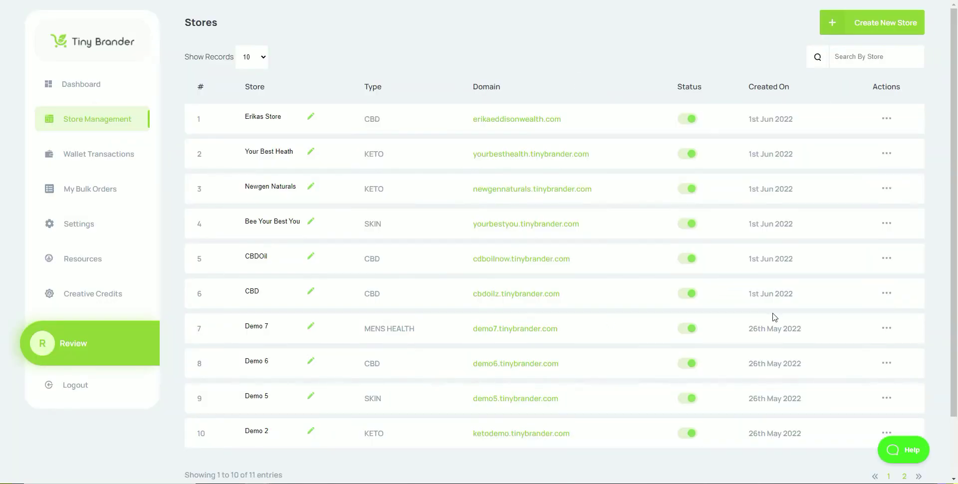
{"action": "left_click", "coordinate": [870, 33]}
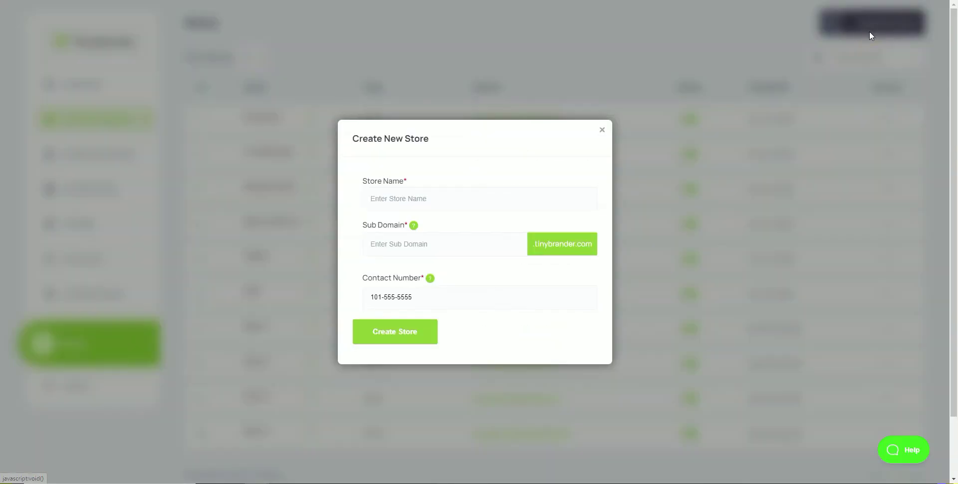
{"action": "left_click", "coordinate": [384, 198]}
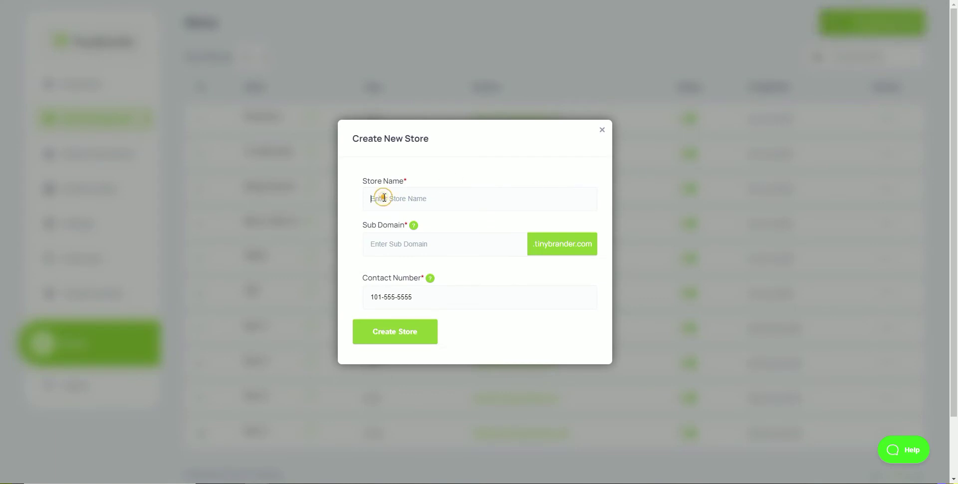
{"action": "type", "text": "shauns health"}
{"action": "left_click", "coordinate": [400, 243]}
{"action": "type", "text": "ShaunsCBD"}
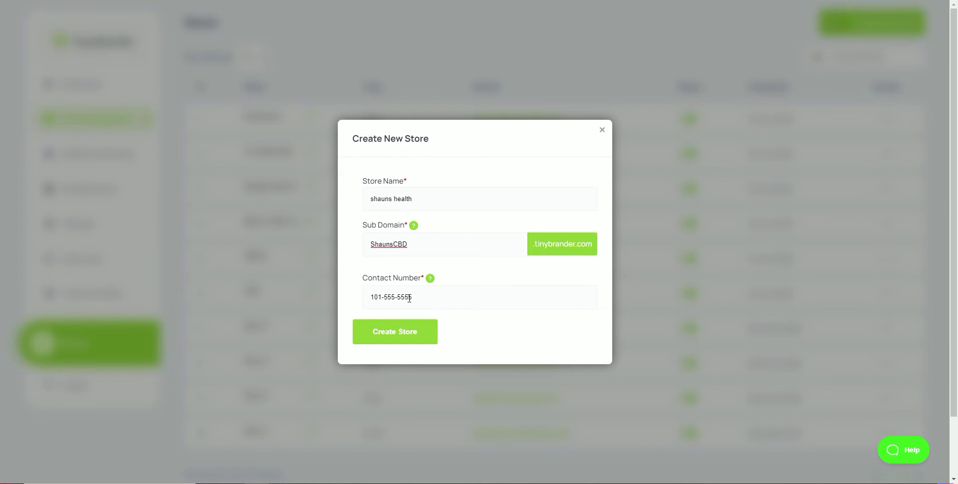
{"action": "left_click", "coordinate": [428, 336]}
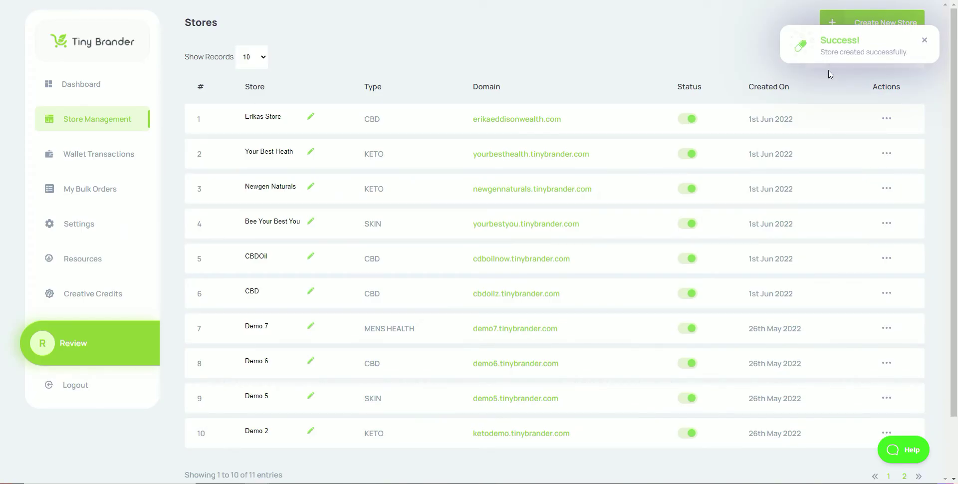
{"action": "left_click", "coordinate": [824, 53]}
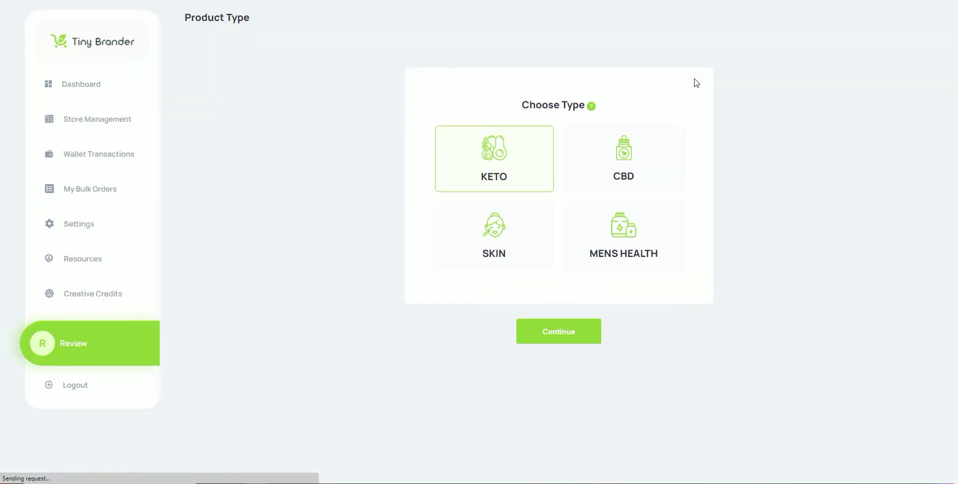
Choose CBD as the new store's product type and continue to its setup
{"action": "left_click_drag", "start_coordinate": [381, 231], "coordinate": [761, 203]}
{"action": "left_click", "coordinate": [761, 203]}
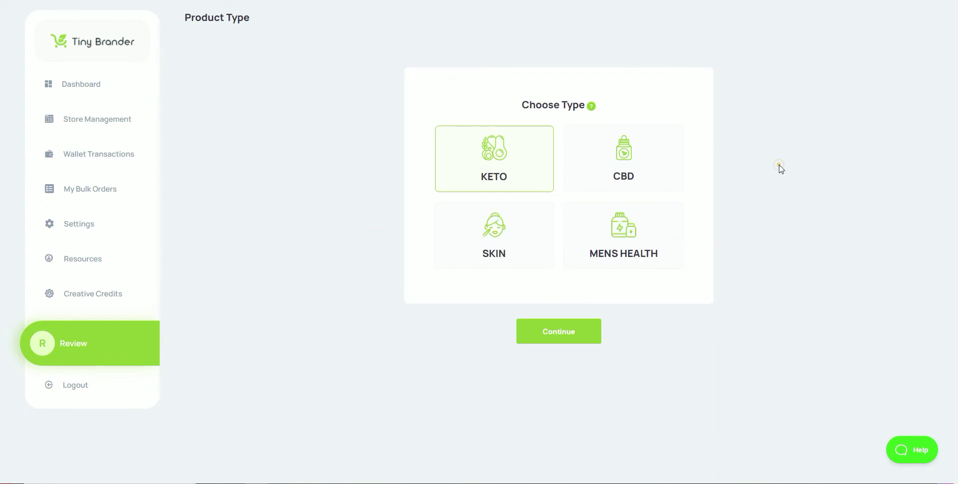
{"action": "left_click", "coordinate": [630, 154]}
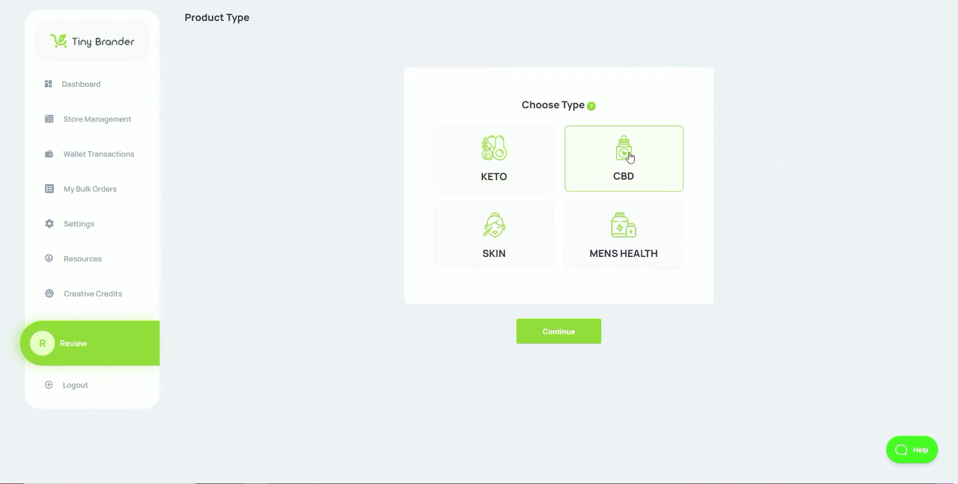
{"action": "left_click", "coordinate": [563, 333]}
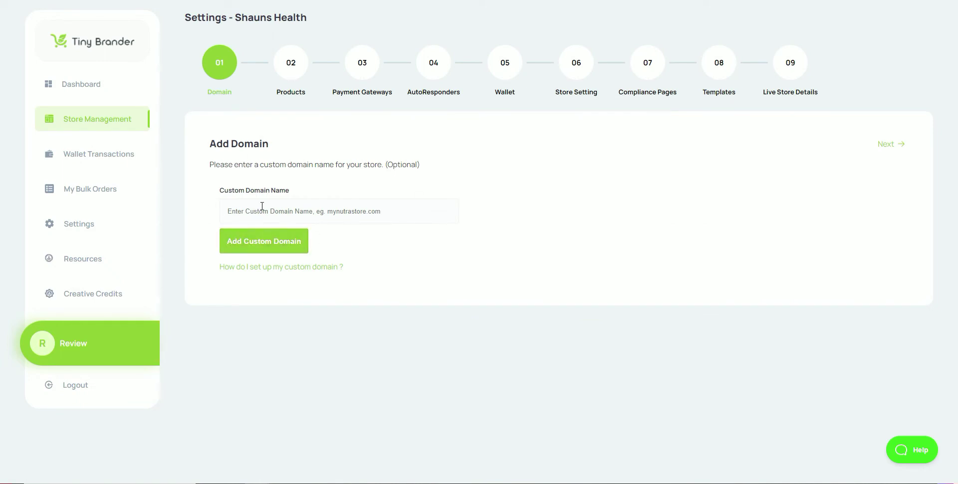
Read the instructions for setting up a custom domain for the store
{"action": "left_click", "coordinate": [283, 272]}
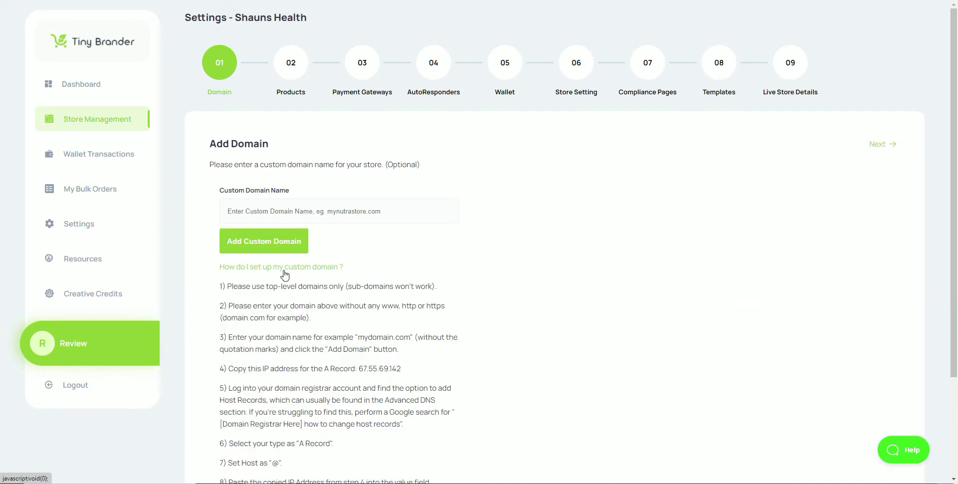
{"action": "scroll", "coordinate": [286, 325], "scroll_direction": "down", "scroll_amount": 3}
{"action": "scroll", "coordinate": [287, 326], "scroll_direction": "up", "scroll_amount": 3}
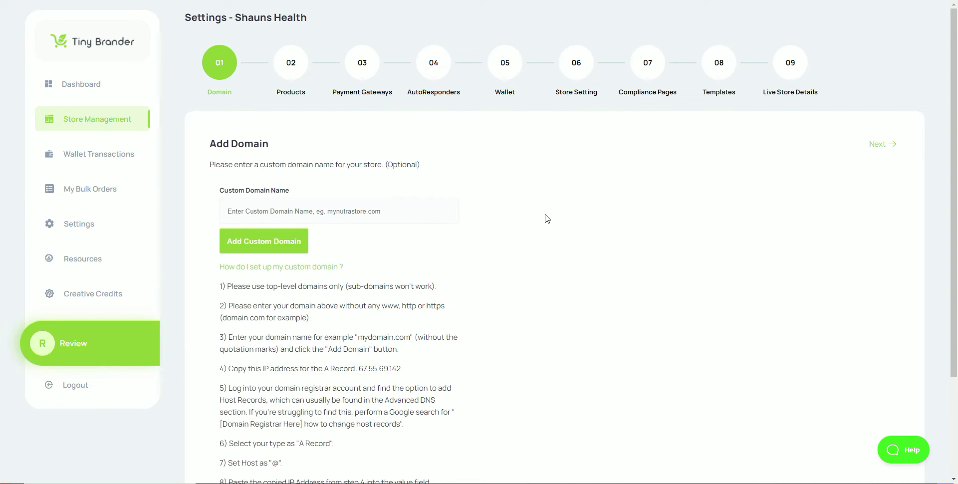
Skip the custom domain, set the CBD Cream Jar's offer price to 35.95 and make it the lead product
{"action": "left_click", "coordinate": [878, 145]}
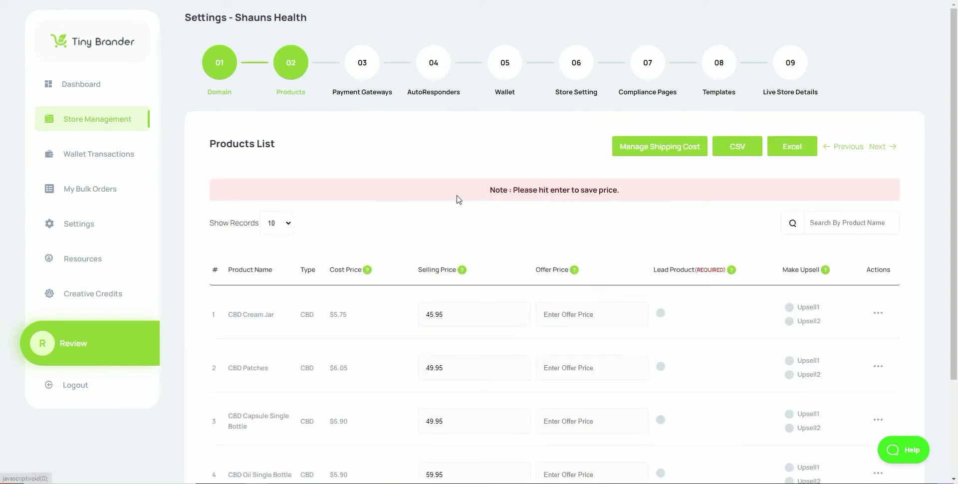
{"action": "scroll", "coordinate": [459, 200], "scroll_direction": "down", "scroll_amount": 3}
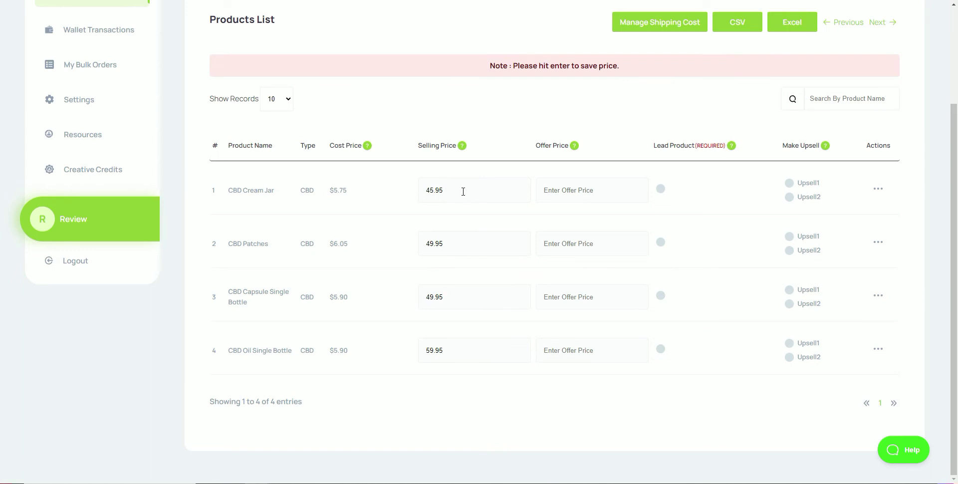
{"action": "left_click", "coordinate": [554, 190]}
{"action": "type", "text": "35.95"}
{"action": "key", "text": "Return"}
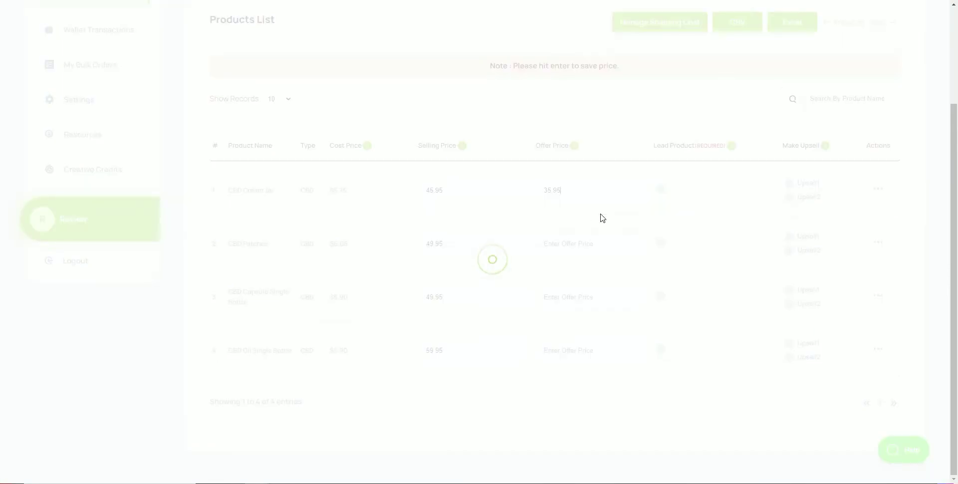
{"action": "scroll", "coordinate": [649, 229], "scroll_direction": "up", "scroll_amount": 1}
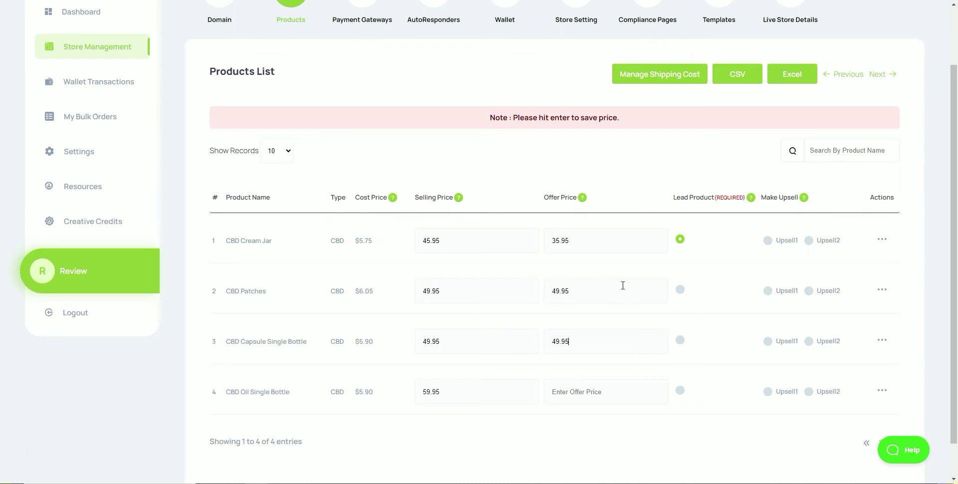
Make CBD Patches Upsell1 at an offer price of 29.95 and CBD Capsule Single Bottle Upsell2 at 39.95
{"action": "double_click", "coordinate": [581, 291]}
{"action": "type", "text": "29.95"}
{"action": "left_click", "coordinate": [767, 290]}
{"action": "left_click", "coordinate": [809, 343]}
{"action": "scroll", "coordinate": [706, 368], "scroll_direction": "down", "scroll_amount": 1}
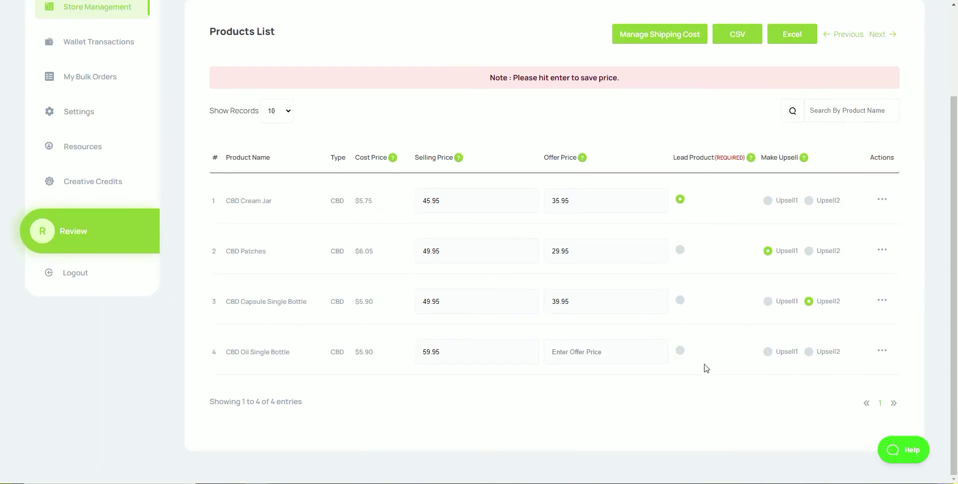
{"action": "scroll", "coordinate": [706, 372], "scroll_direction": "up", "scroll_amount": 3}
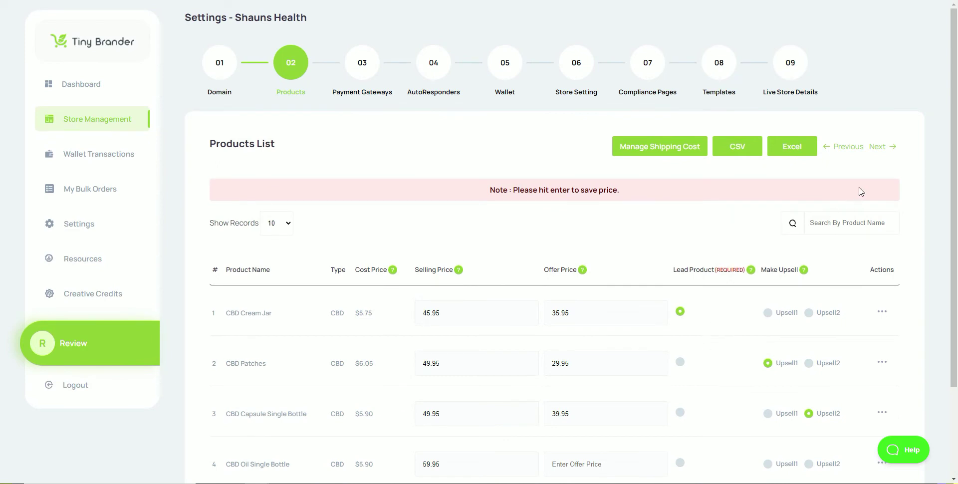
Set PayPal as the store's payment gateway with the newgen payment account and save it
{"action": "left_click", "coordinate": [884, 156]}
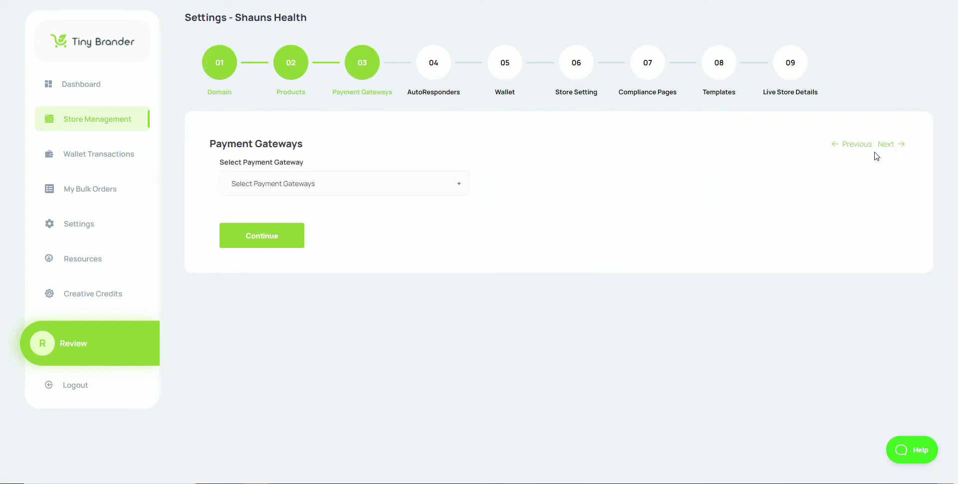
{"action": "left_click", "coordinate": [454, 184]}
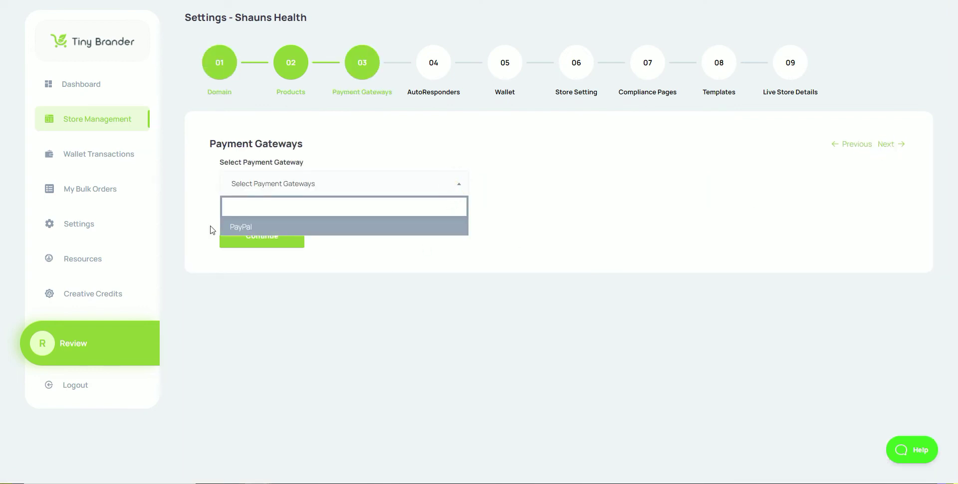
{"action": "left_click", "coordinate": [248, 228]}
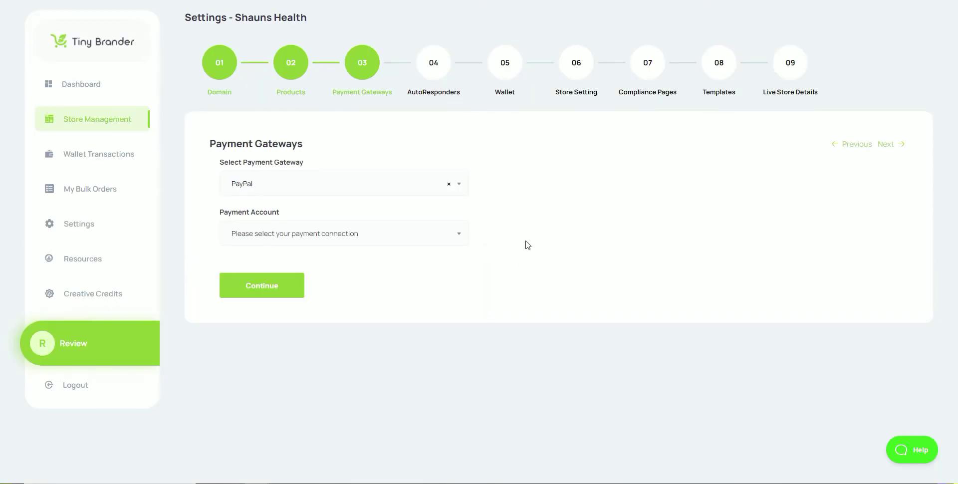
{"action": "left_click", "coordinate": [447, 234]}
{"action": "left_click", "coordinate": [320, 277]}
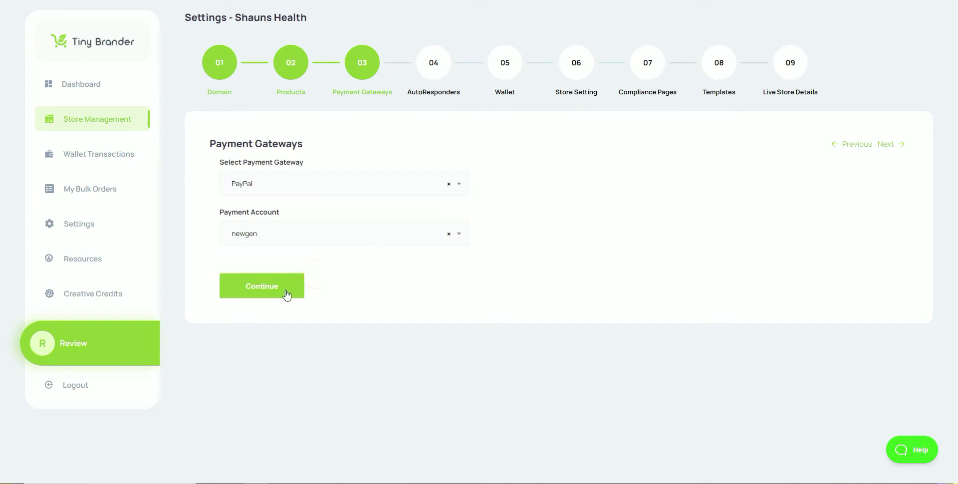
{"action": "left_click", "coordinate": [273, 286]}
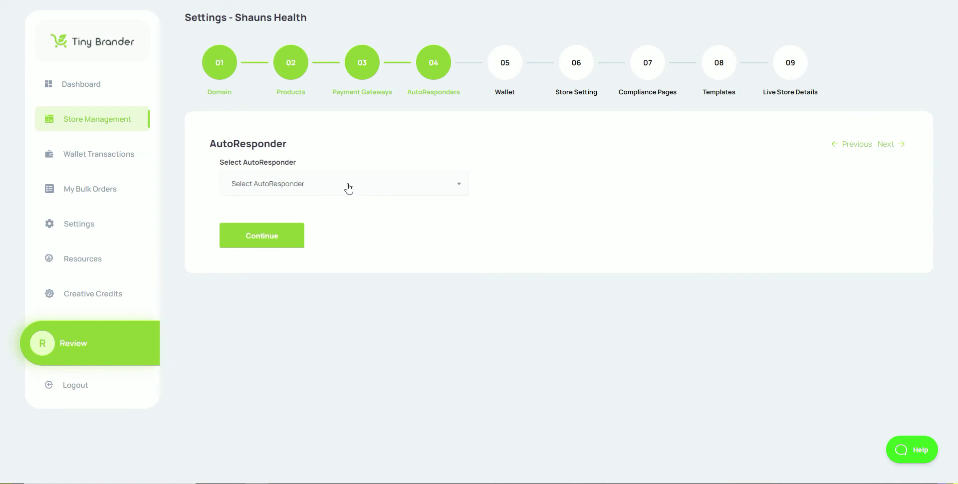
Continue without an autoresponder and save Bee Wallet as the store's wallet
{"action": "left_click", "coordinate": [272, 235]}
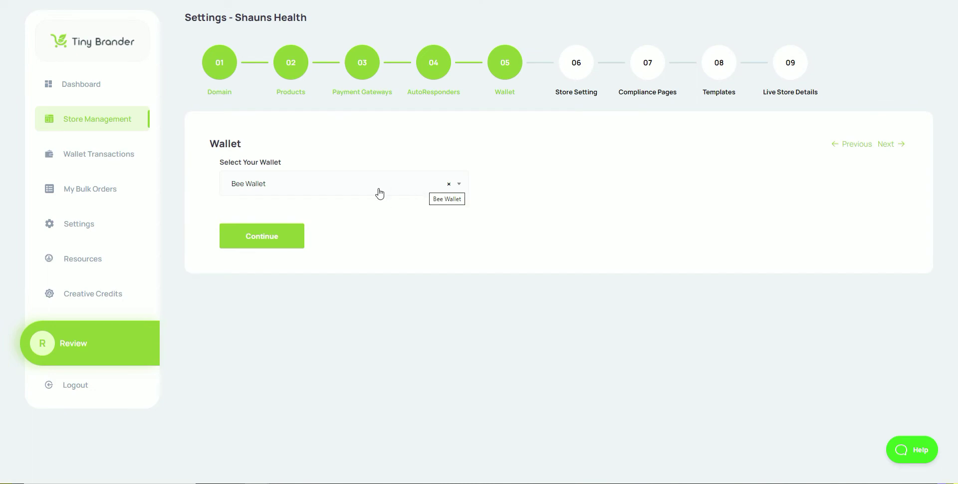
{"action": "left_click", "coordinate": [278, 237]}
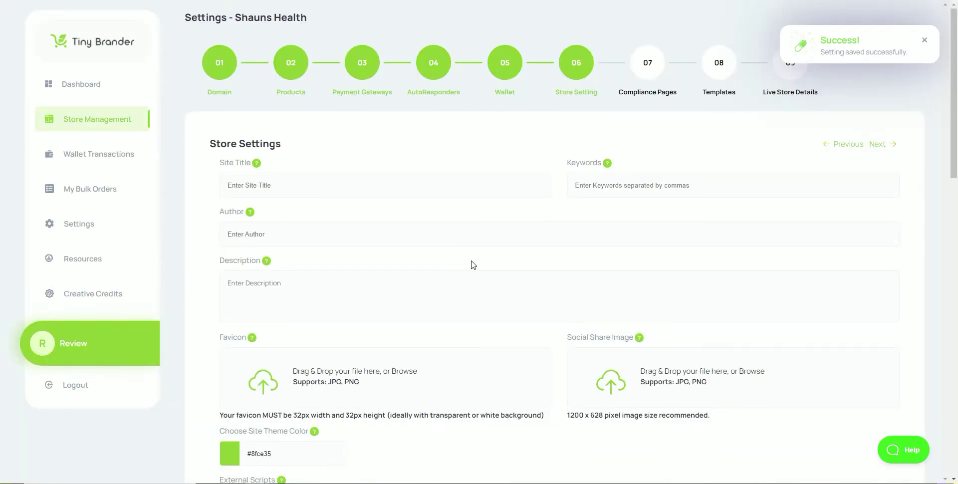
Review the store settings form, from site title and theme color to the offer, upsell, payment and thank-you sections
{"action": "scroll", "coordinate": [475, 222], "scroll_direction": "down", "scroll_amount": 4}
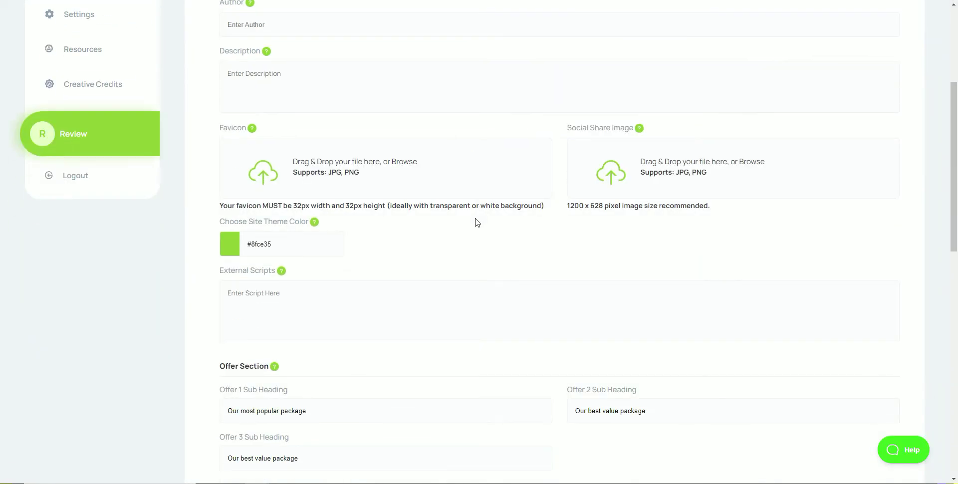
{"action": "scroll", "coordinate": [494, 216], "scroll_direction": "up", "scroll_amount": 5}
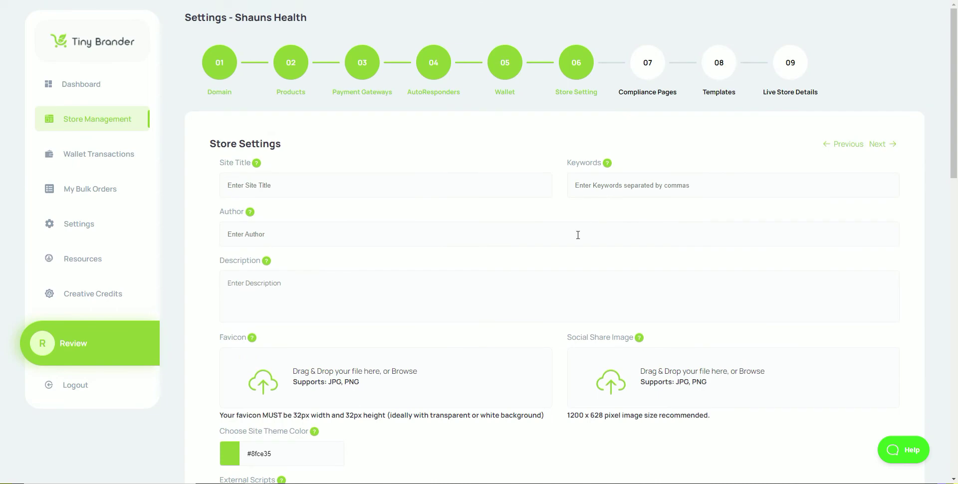
{"action": "scroll", "coordinate": [532, 248], "scroll_direction": "down", "scroll_amount": 3}
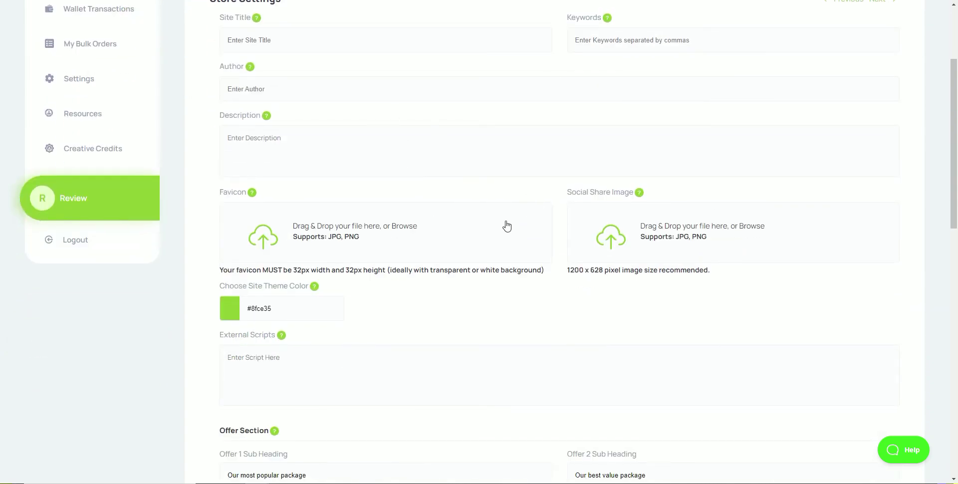
{"action": "scroll", "coordinate": [473, 225], "scroll_direction": "down", "scroll_amount": 3}
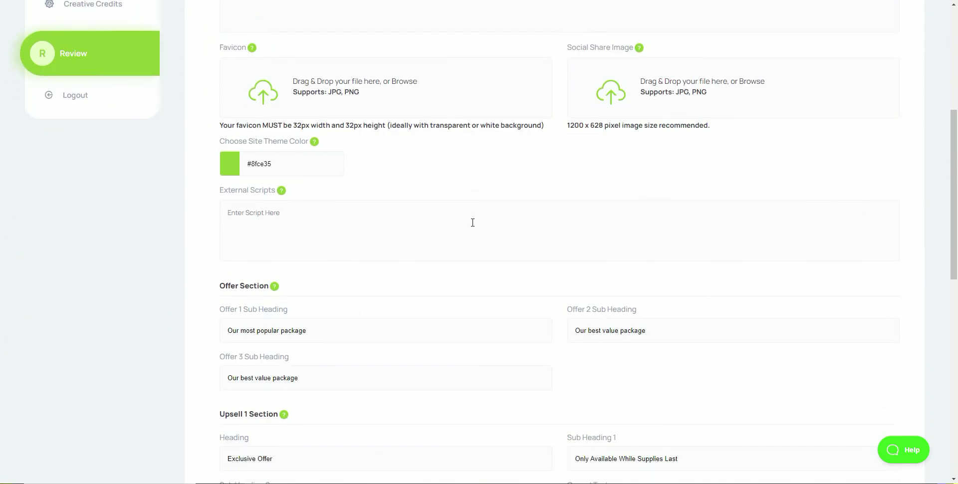
{"action": "scroll", "coordinate": [473, 223], "scroll_direction": "down", "scroll_amount": 6}
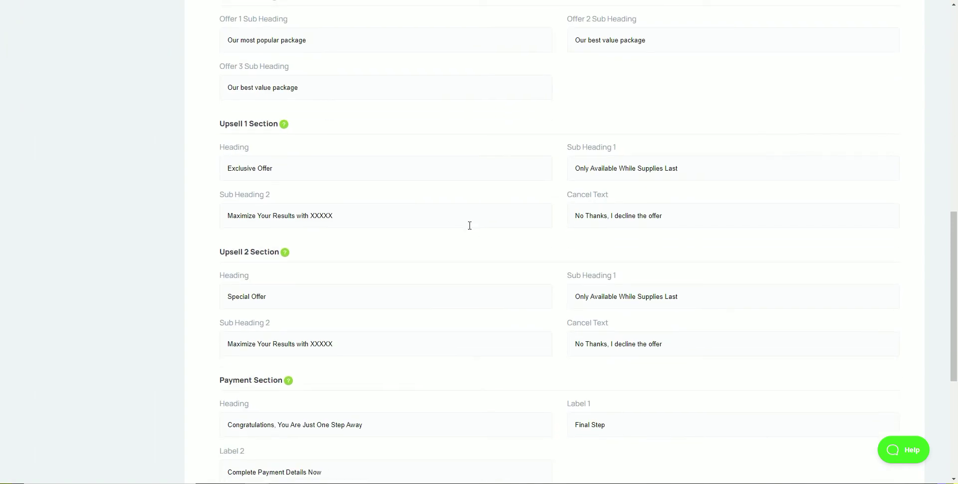
{"action": "scroll", "coordinate": [469, 226], "scroll_direction": "down", "scroll_amount": 5}
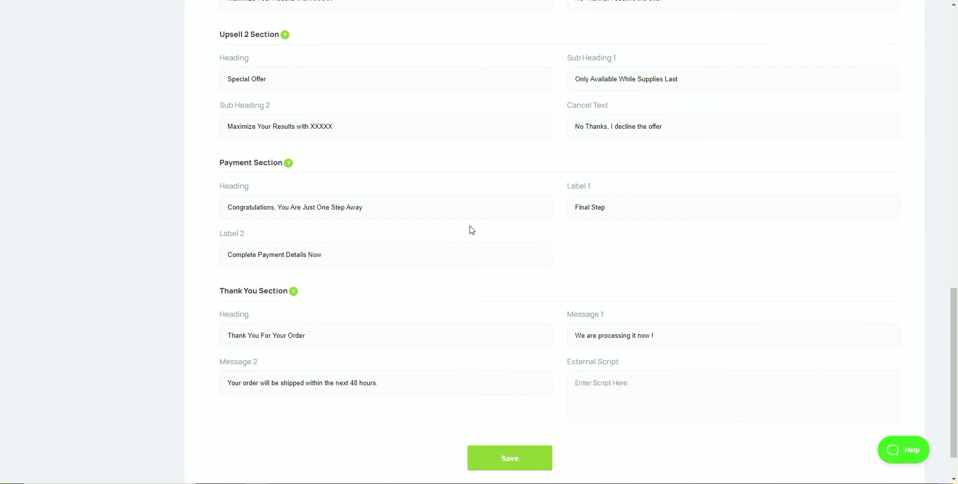
{"action": "scroll", "coordinate": [471, 230], "scroll_direction": "up", "scroll_amount": 15}
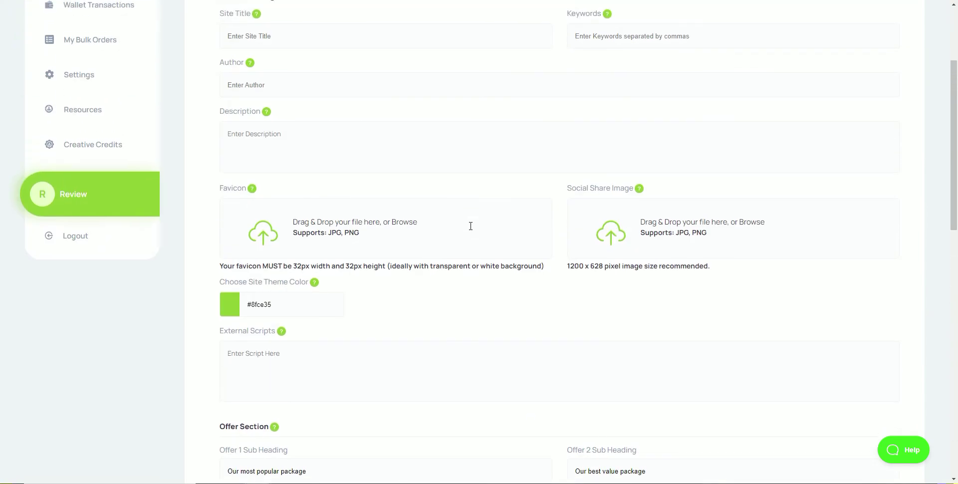
{"action": "scroll", "coordinate": [471, 230], "scroll_direction": "up", "scroll_amount": 2}
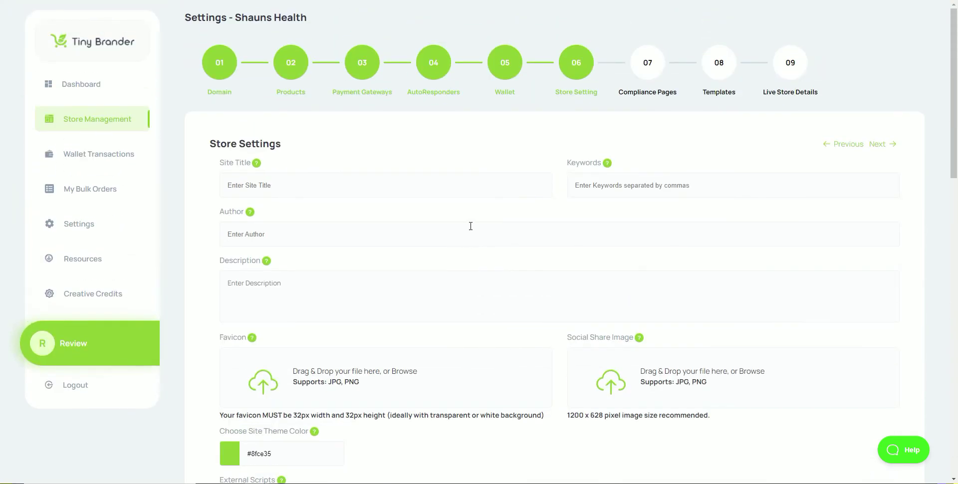
Leave the store settings unfilled and look over the compliance pages and the CBD Premium Template
{"action": "left_click", "coordinate": [882, 145]}
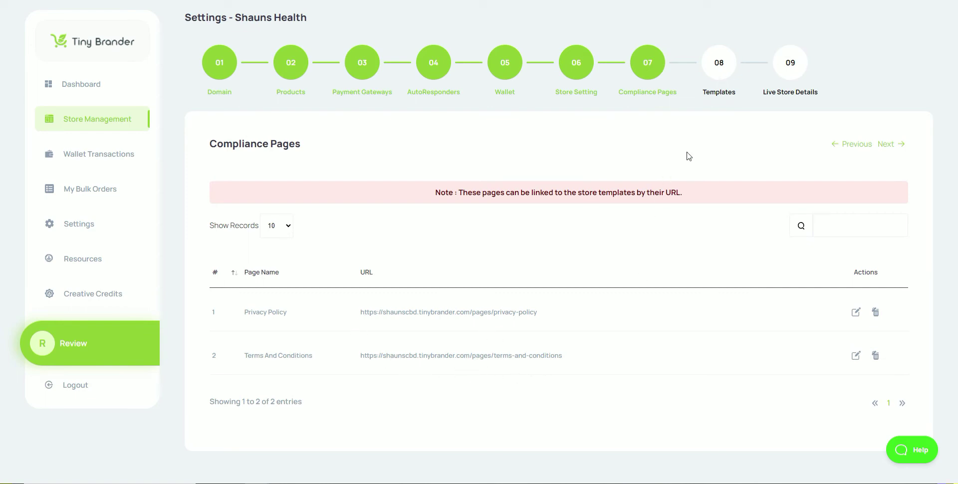
{"action": "left_click", "coordinate": [887, 146]}
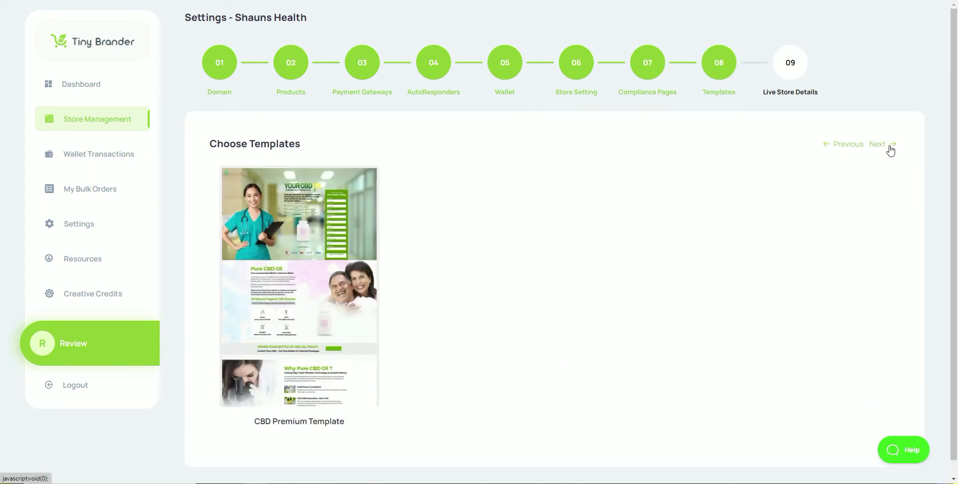
{"action": "mouse_move", "coordinate": [328, 272]}
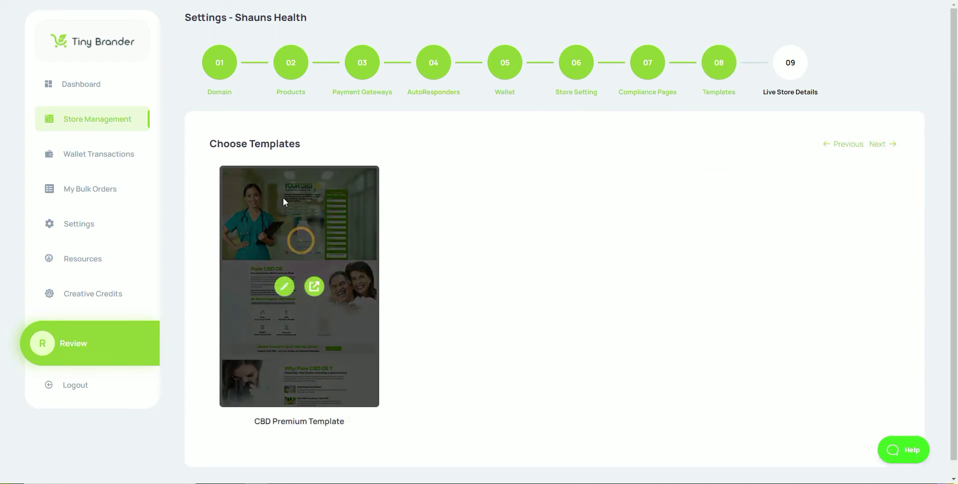
{"action": "scroll", "coordinate": [563, 264], "scroll_direction": "down", "scroll_amount": 1}
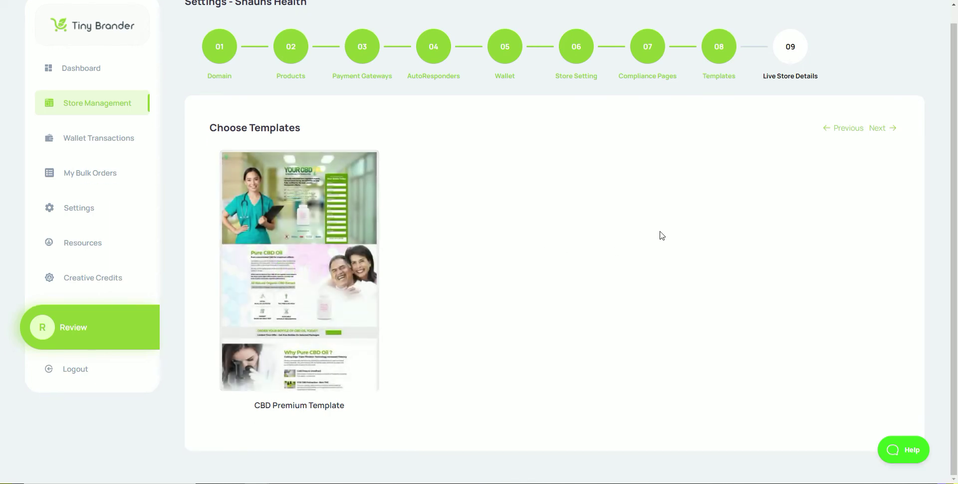
{"action": "left_click", "coordinate": [322, 230]}
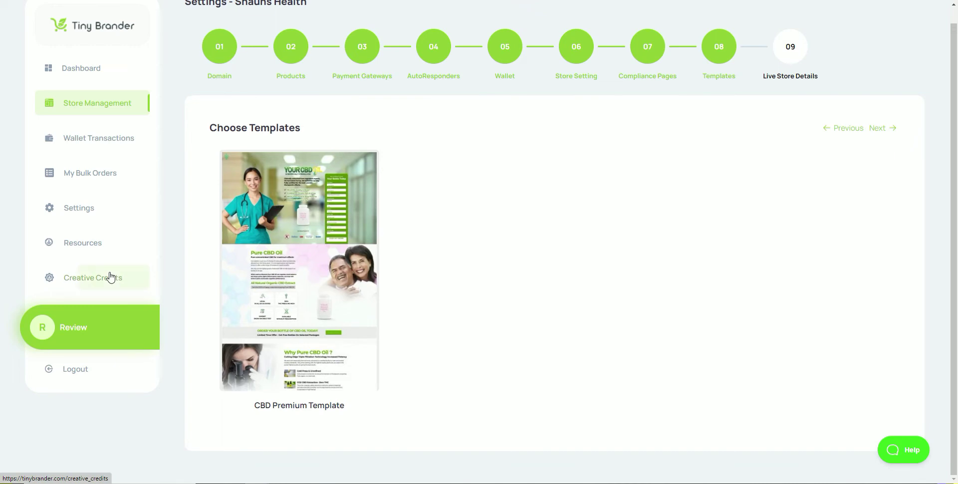
Proceed to the live store and examine its CBD sales page, from the order form to the benefits section
{"action": "left_click", "coordinate": [880, 133]}
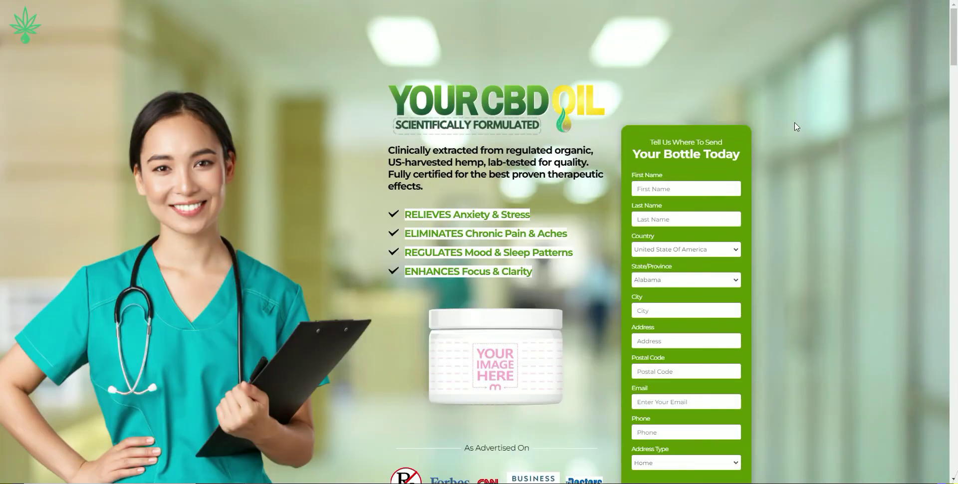
{"action": "scroll", "coordinate": [845, 137], "scroll_direction": "down", "scroll_amount": 15}
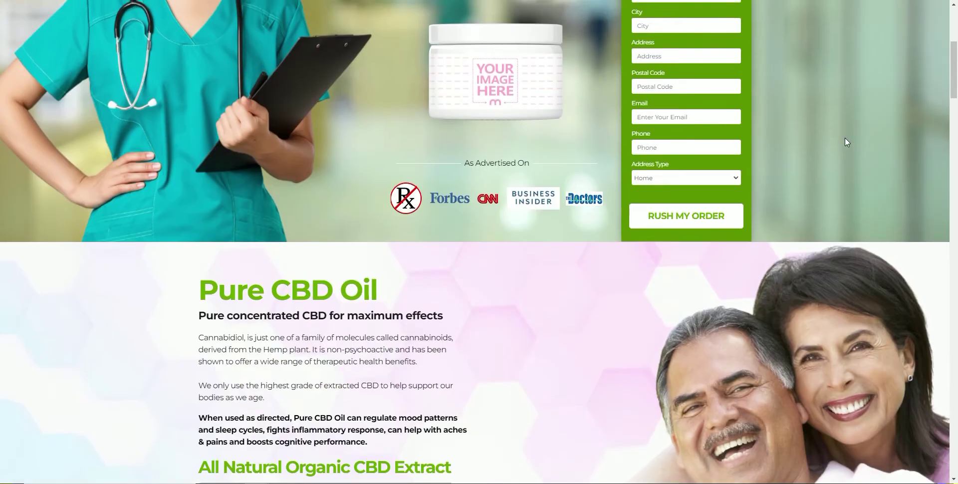
{"action": "scroll", "coordinate": [845, 143], "scroll_direction": "down", "scroll_amount": 14}
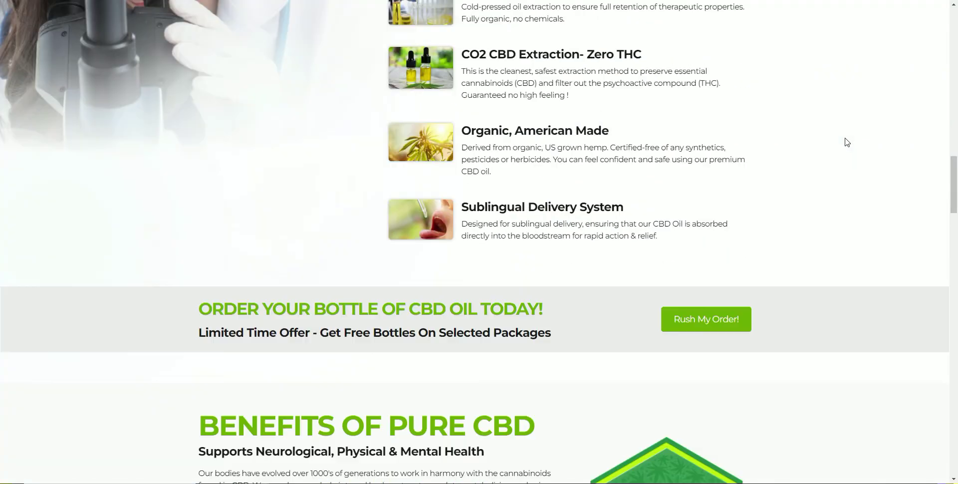
{"action": "scroll", "coordinate": [845, 143], "scroll_direction": "up", "scroll_amount": 6}
{"action": "scroll", "coordinate": [412, 200], "scroll_direction": "up", "scroll_amount": 8}
{"action": "scroll", "coordinate": [412, 200], "scroll_direction": "up", "scroll_amount": 15}
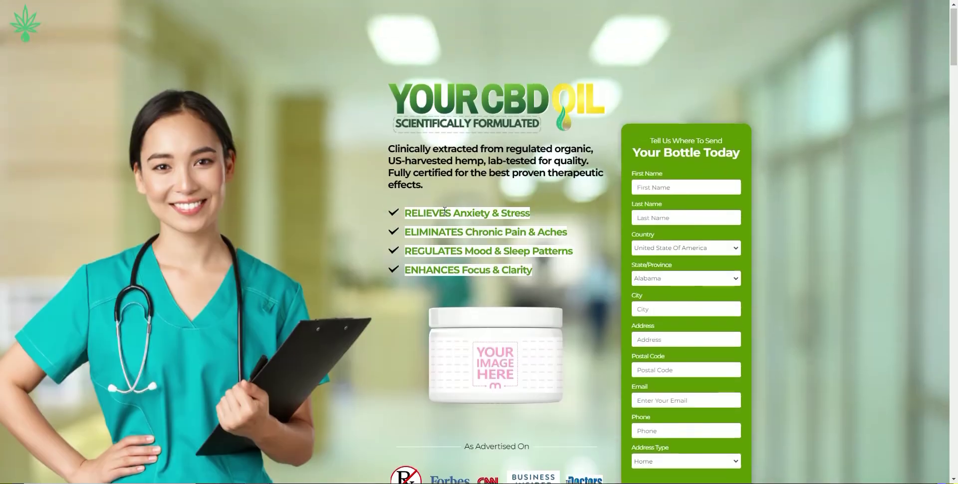
Close the live sales page and view the label mockup of the CBD Cream Jar in the store's products list
{"action": "key", "text": "ctrl+w"}
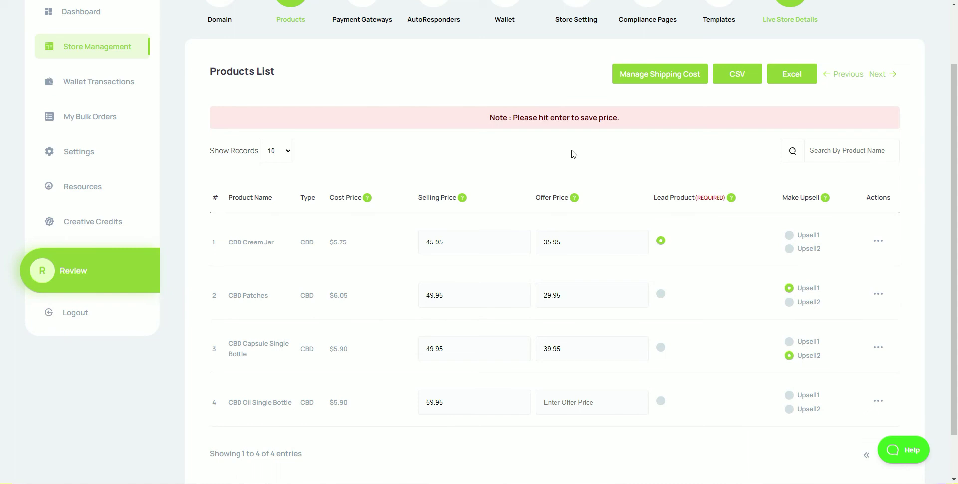
{"action": "scroll", "coordinate": [417, 100], "scroll_direction": "up", "scroll_amount": 2}
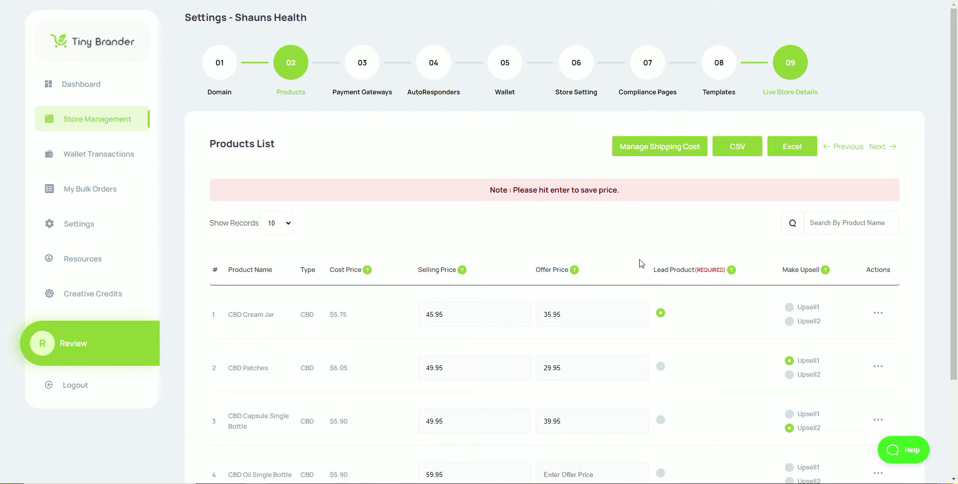
{"action": "scroll", "coordinate": [644, 265], "scroll_direction": "down", "scroll_amount": 2}
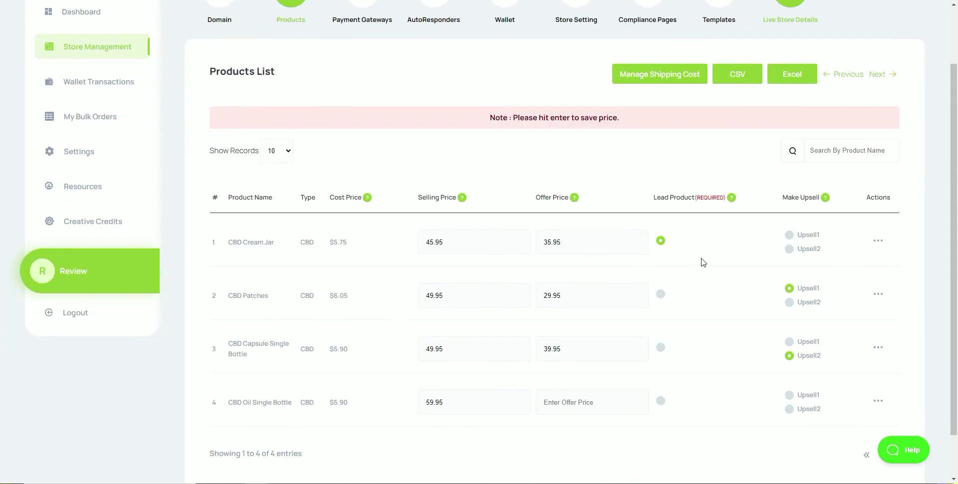
{"action": "left_click", "coordinate": [877, 242]}
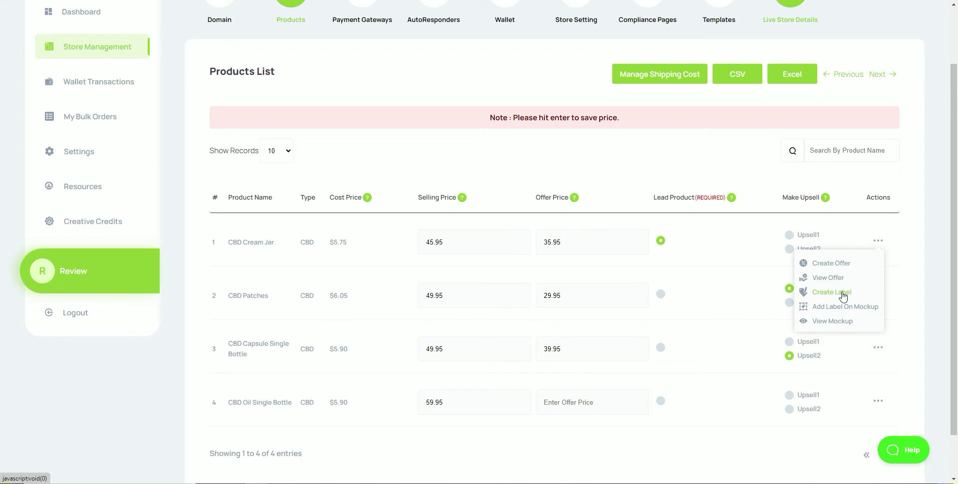
{"action": "left_click", "coordinate": [841, 324]}
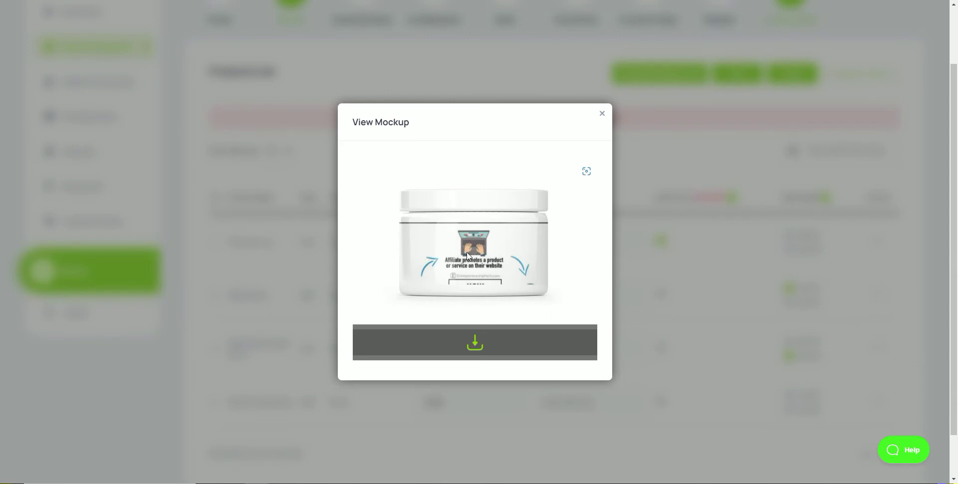
{"action": "left_click", "coordinate": [601, 117]}
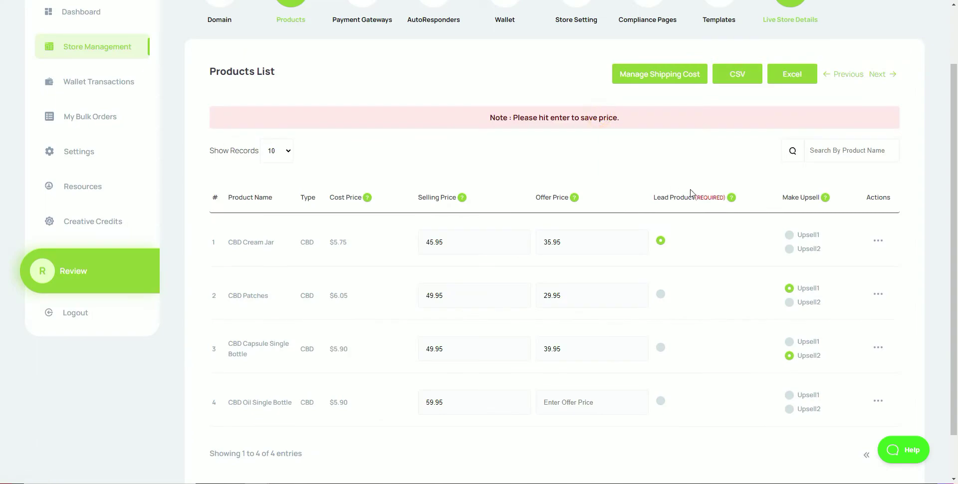
{"action": "scroll", "coordinate": [691, 193], "scroll_direction": "up", "scroll_amount": 2}
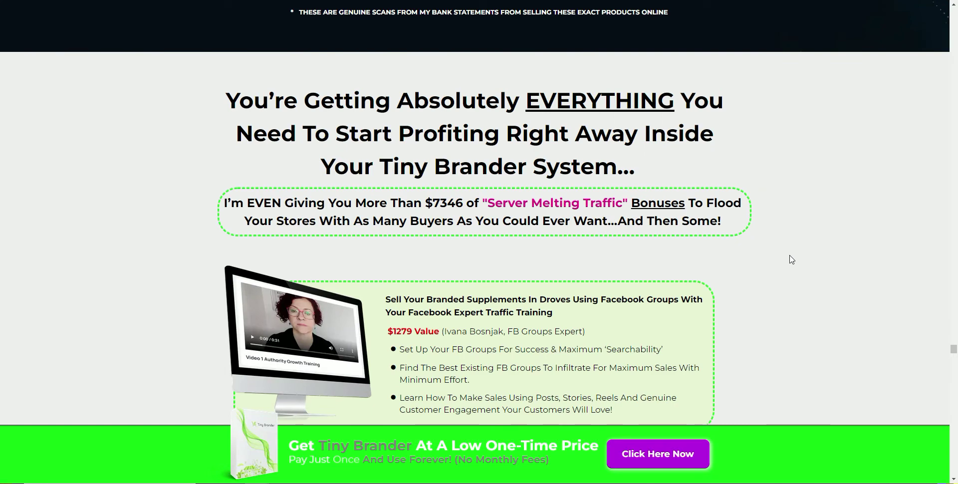
Examine the traffic training bonuses on the Tiny Brander sales page, from Facebook Groups and Instagram to CPA, YouTube, TikTok and Facebook Ads
{"action": "scroll", "coordinate": [791, 260], "scroll_direction": "down", "scroll_amount": 3}
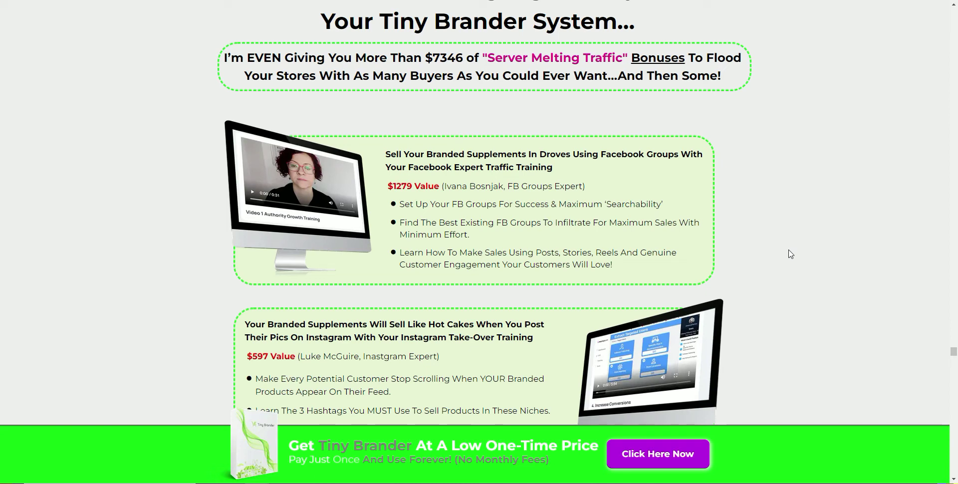
{"action": "scroll", "coordinate": [790, 254], "scroll_direction": "down", "scroll_amount": 2}
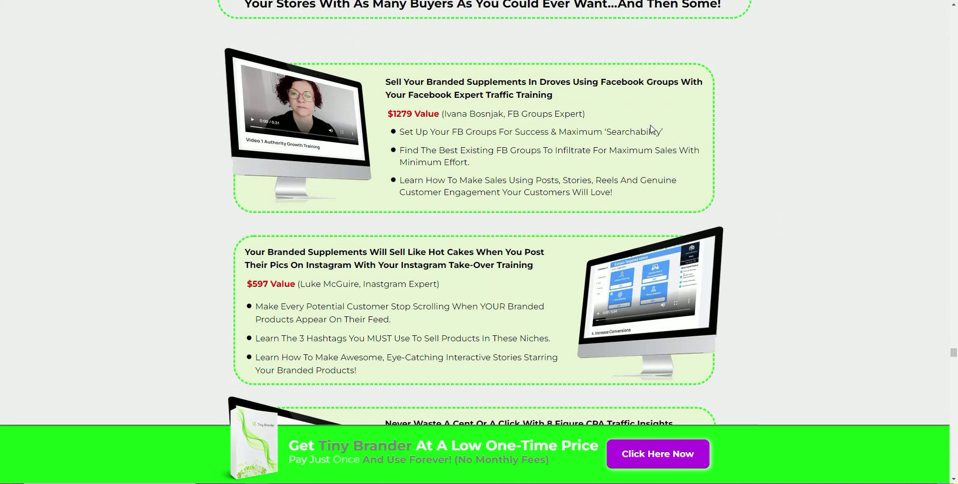
{"action": "scroll", "coordinate": [651, 129], "scroll_direction": "down", "scroll_amount": 2}
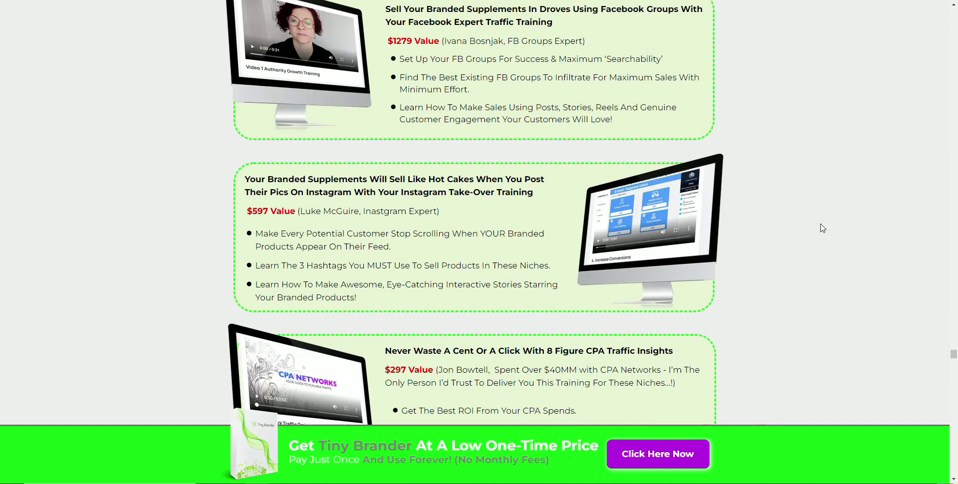
{"action": "scroll", "coordinate": [822, 228], "scroll_direction": "down", "scroll_amount": 3}
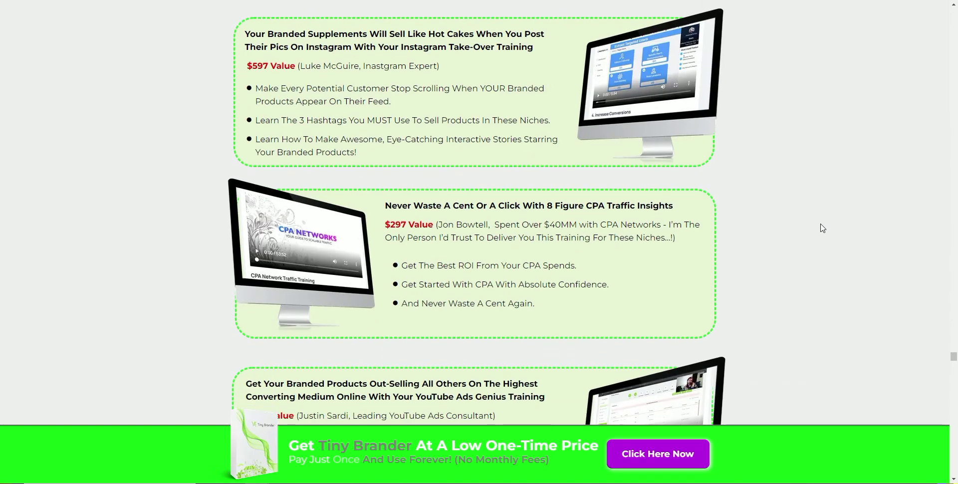
{"action": "scroll", "coordinate": [756, 266], "scroll_direction": "down", "scroll_amount": 2}
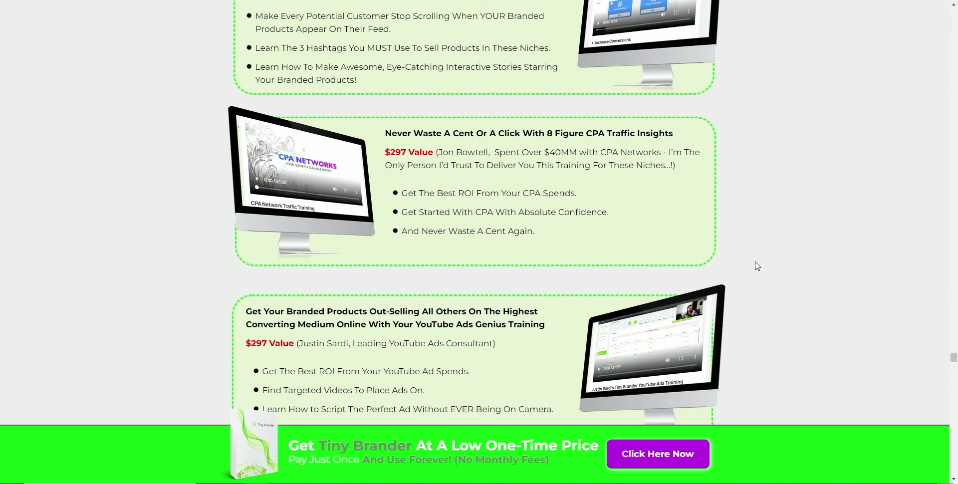
{"action": "scroll", "coordinate": [757, 266], "scroll_direction": "down", "scroll_amount": 3}
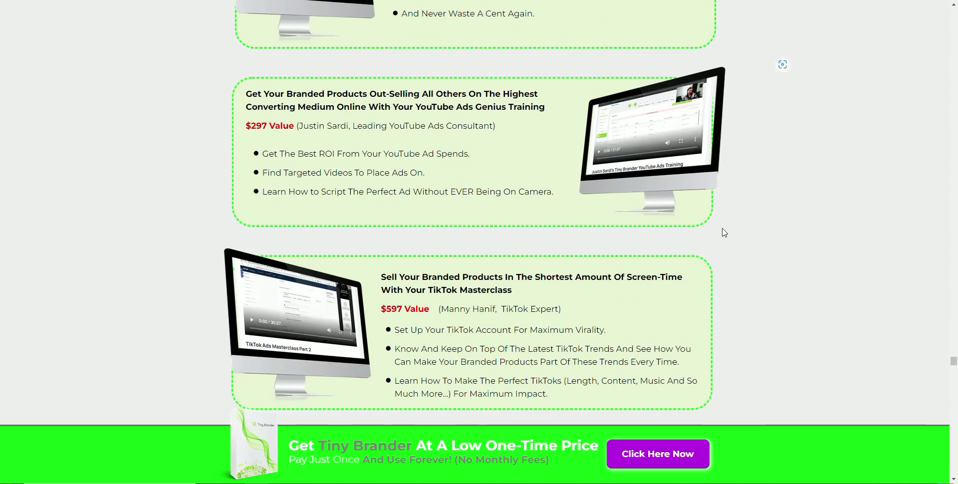
{"action": "scroll", "coordinate": [726, 244], "scroll_direction": "down", "scroll_amount": 3}
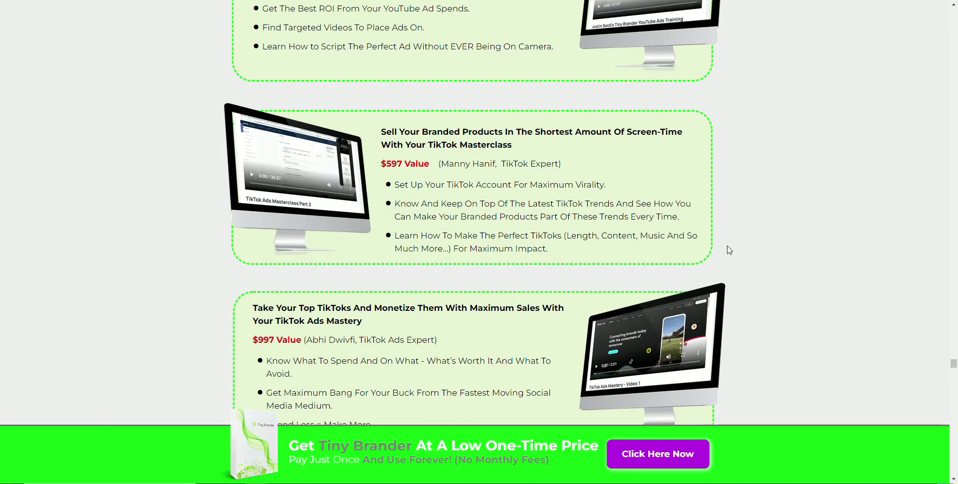
{"action": "scroll", "coordinate": [729, 249], "scroll_direction": "down", "scroll_amount": 3}
{"action": "scroll", "coordinate": [729, 250], "scroll_direction": "down", "scroll_amount": 2}
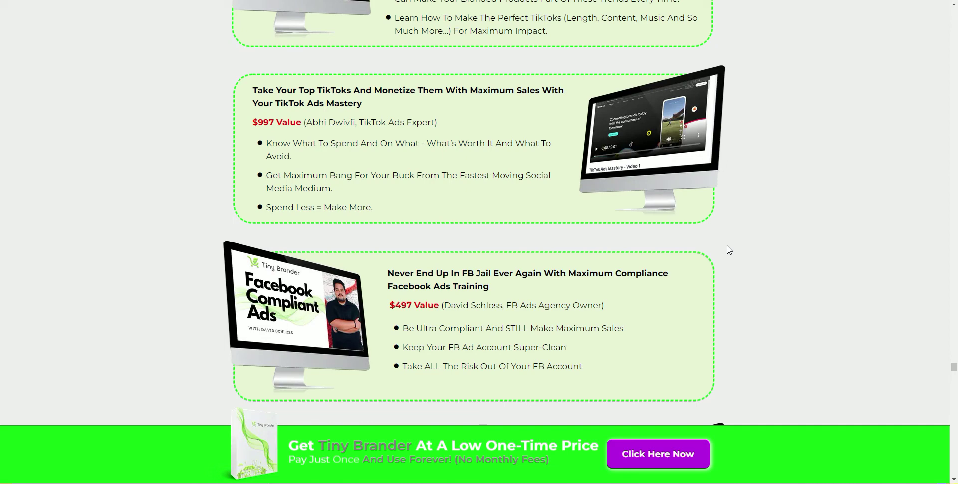
{"action": "scroll", "coordinate": [728, 250], "scroll_direction": "down", "scroll_amount": 2}
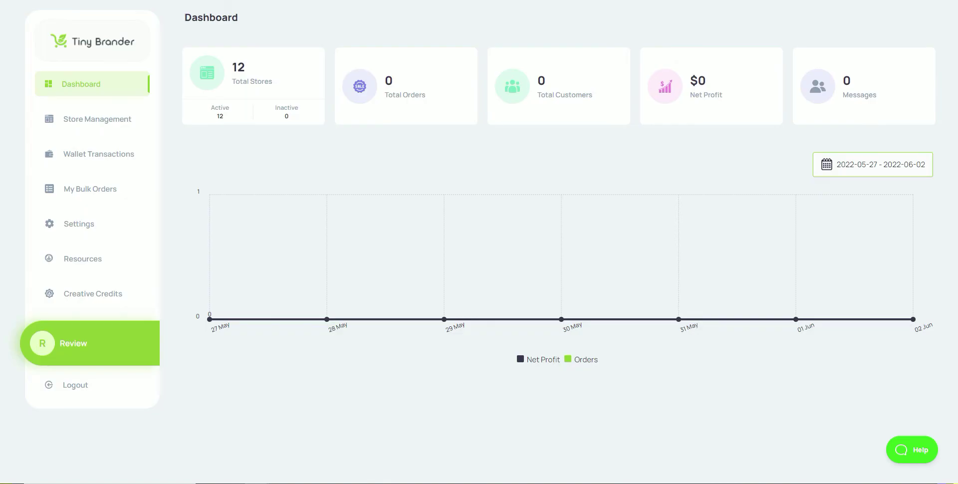
Search the traffic training resources for the Facebook Groups category
{"action": "left_click", "coordinate": [103, 256]}
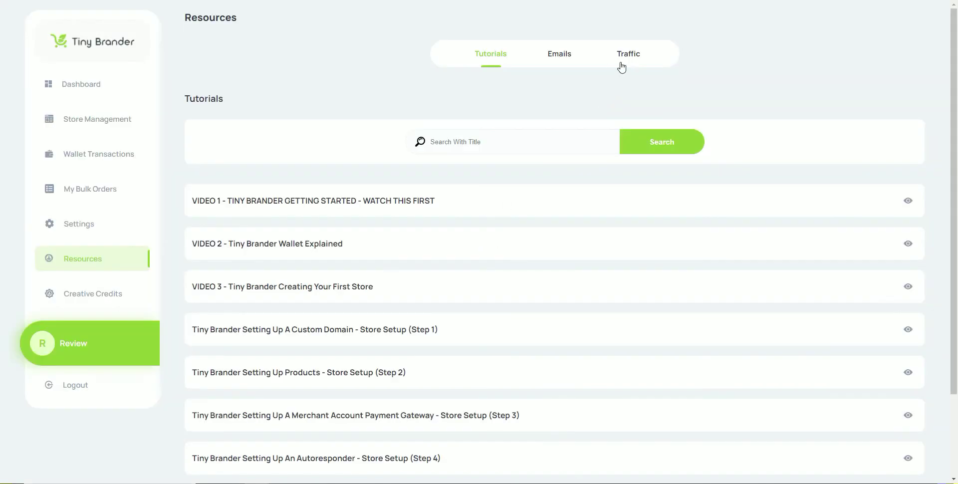
{"action": "left_click", "coordinate": [620, 59]}
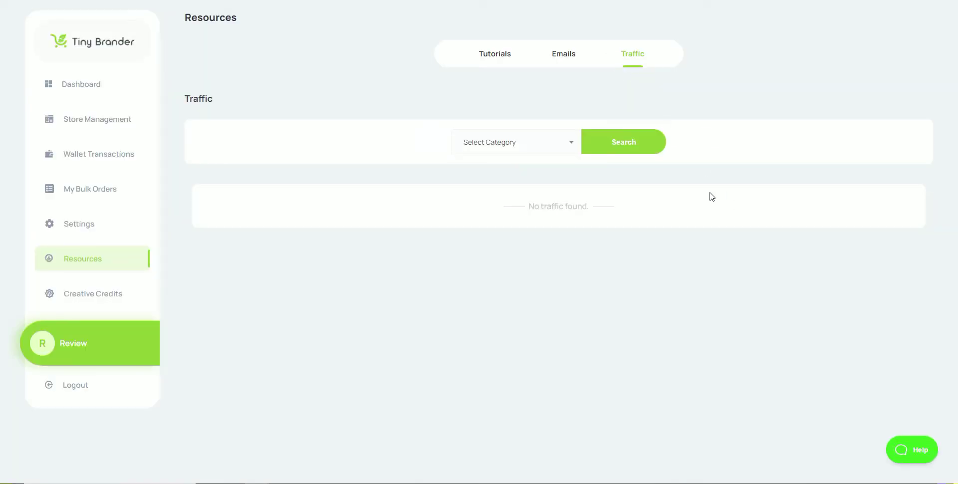
{"action": "left_click", "coordinate": [569, 145]}
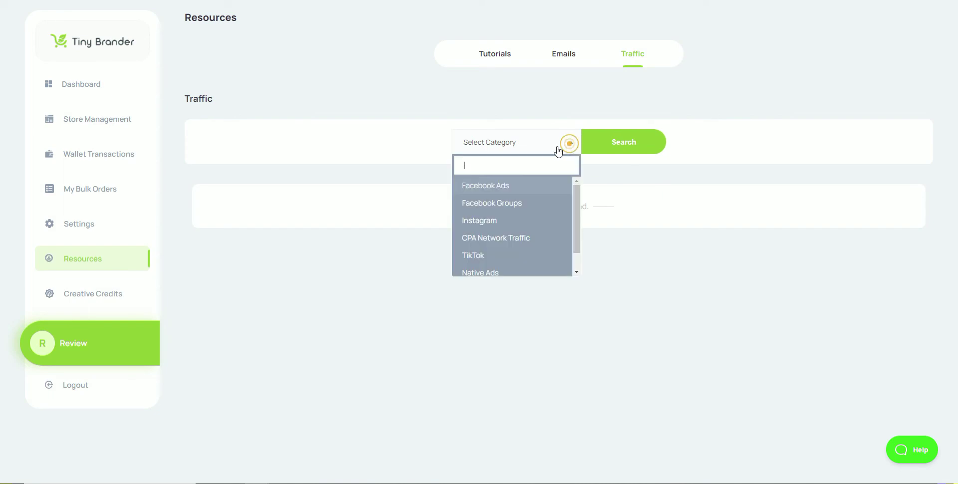
{"action": "left_click", "coordinate": [514, 205]}
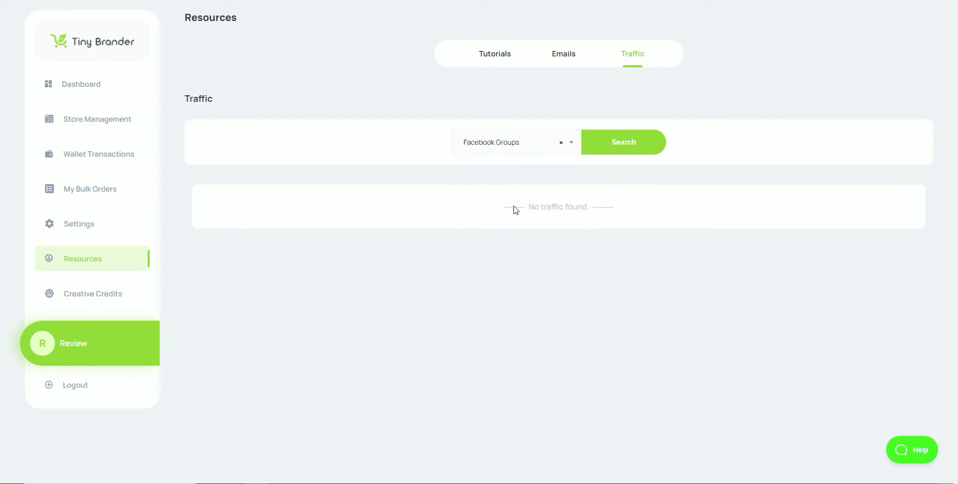
{"action": "left_click", "coordinate": [638, 150]}
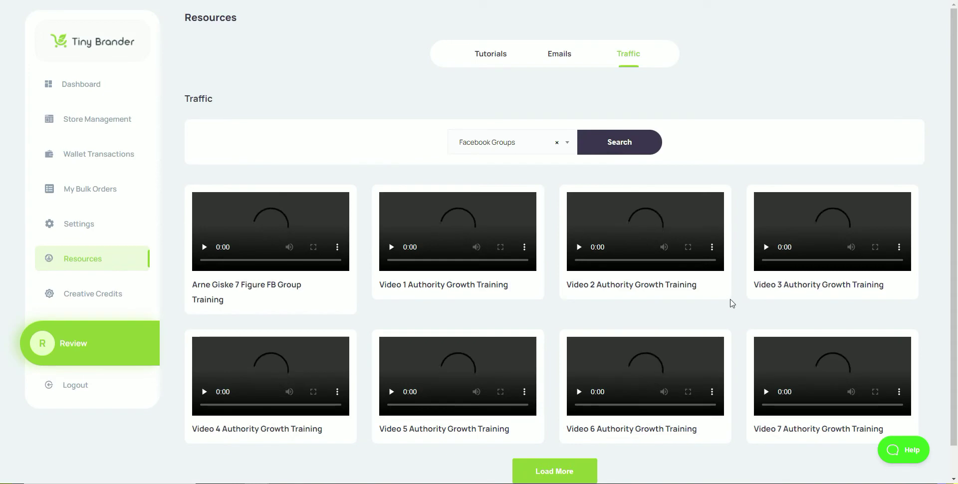
Load all remaining Facebook Groups trainings and look through them down to the Authority Growth Training PDF Pack
{"action": "scroll", "coordinate": [731, 301], "scroll_direction": "down", "scroll_amount": 1}
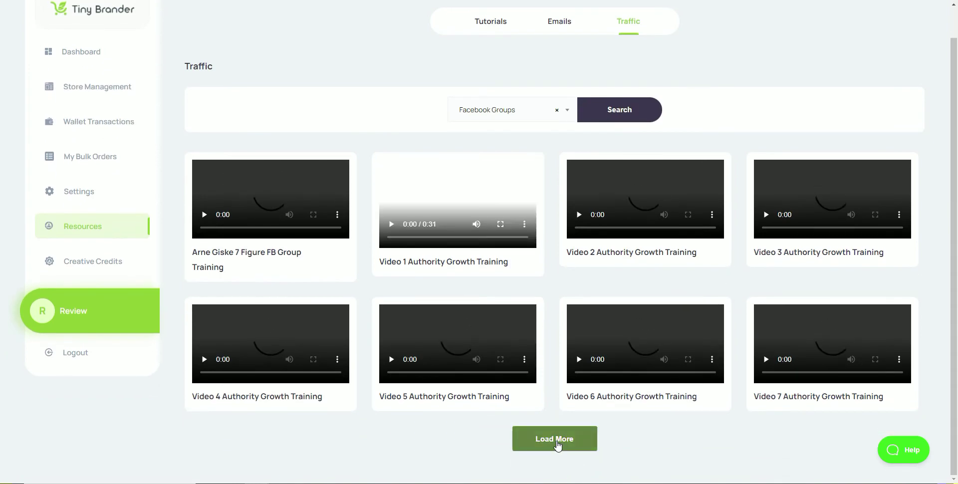
{"action": "left_click", "coordinate": [558, 445]}
{"action": "scroll", "coordinate": [753, 300], "scroll_direction": "down", "scroll_amount": 3}
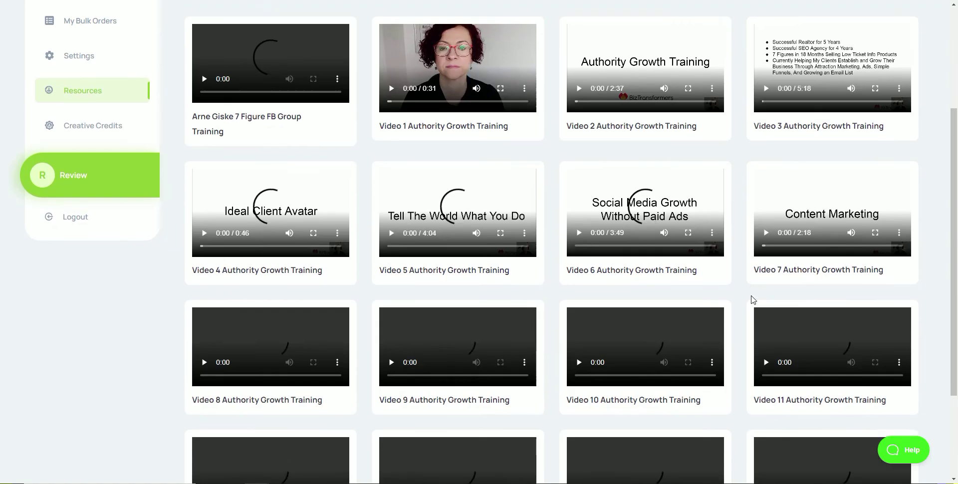
{"action": "scroll", "coordinate": [748, 300], "scroll_direction": "down", "scroll_amount": 2}
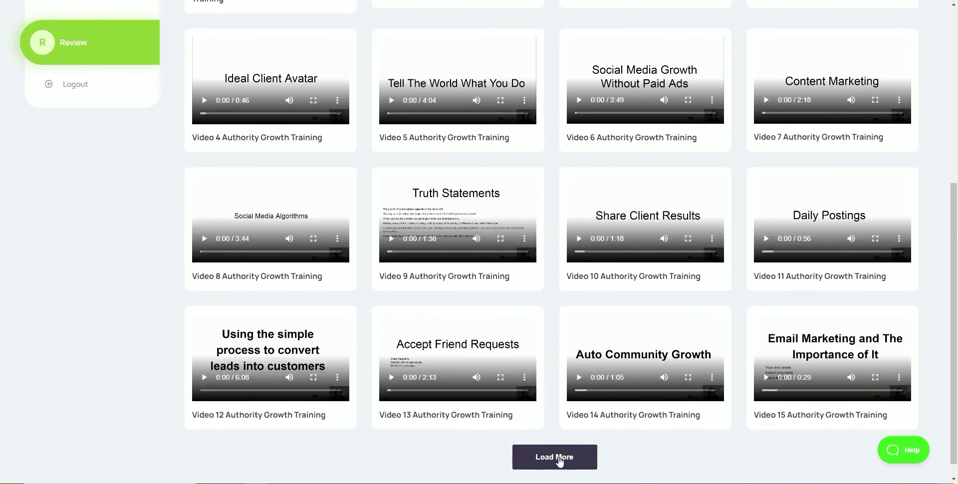
{"action": "left_click", "coordinate": [559, 458]}
{"action": "scroll", "coordinate": [557, 297], "scroll_direction": "down", "scroll_amount": 5}
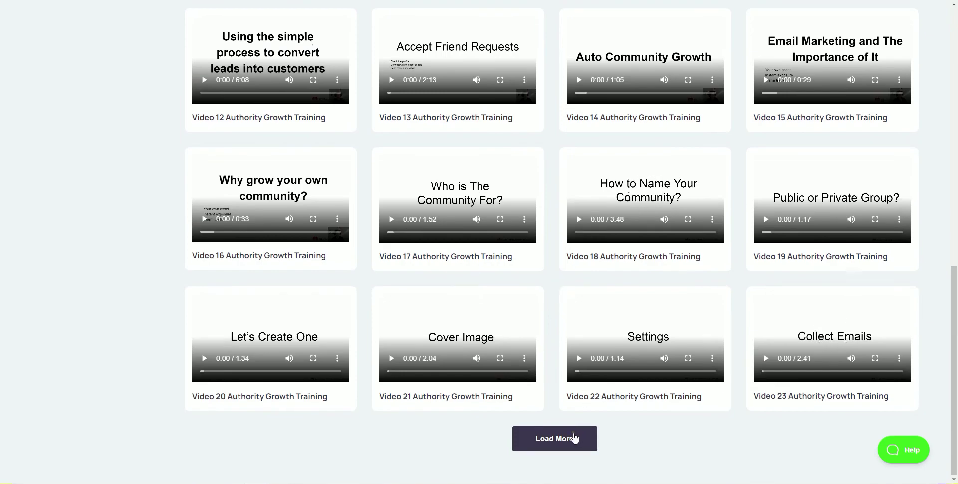
{"action": "left_click", "coordinate": [573, 436]}
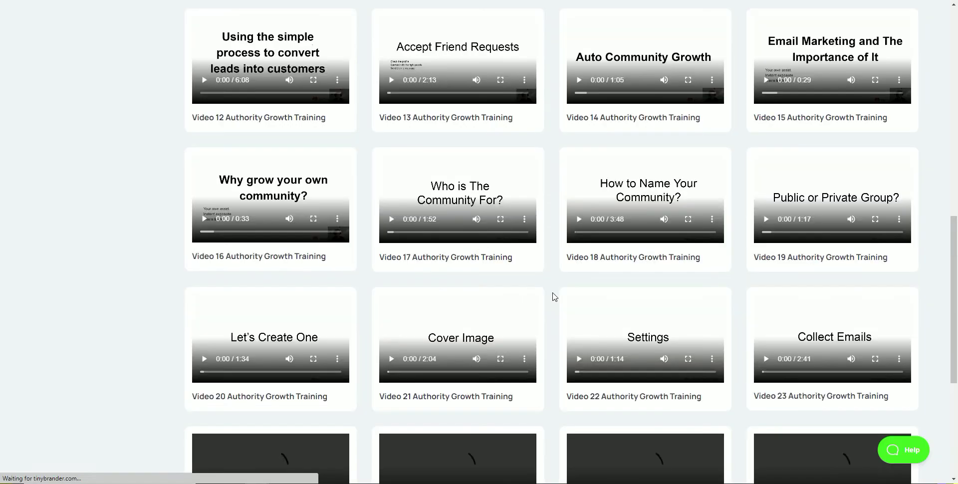
{"action": "scroll", "coordinate": [553, 297], "scroll_direction": "down", "scroll_amount": 5}
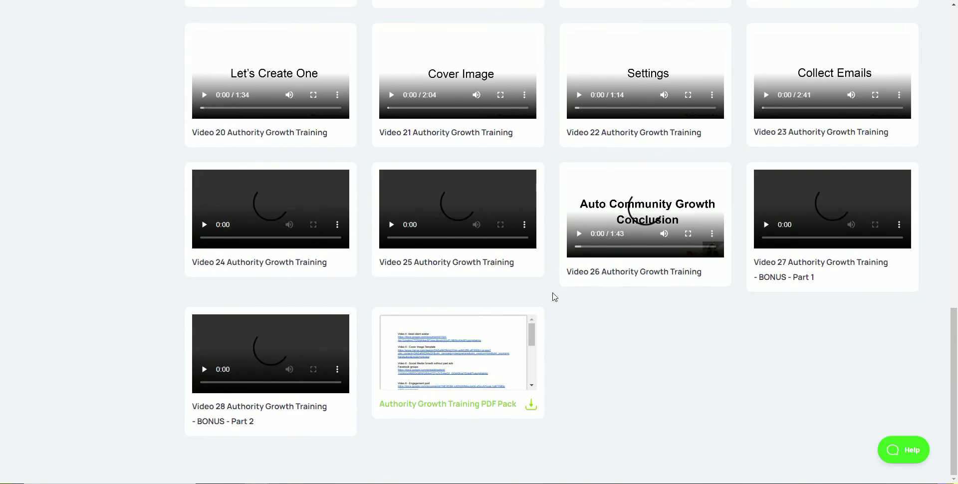
{"action": "scroll", "coordinate": [553, 294], "scroll_direction": "up", "scroll_amount": 17}
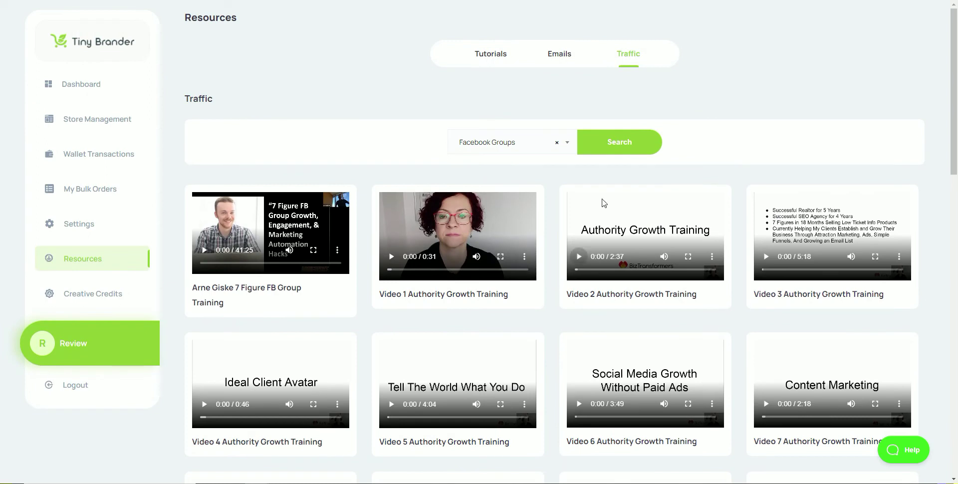
Search the traffic trainings for the Instagram category and load more of its videos
{"action": "left_click", "coordinate": [566, 143]}
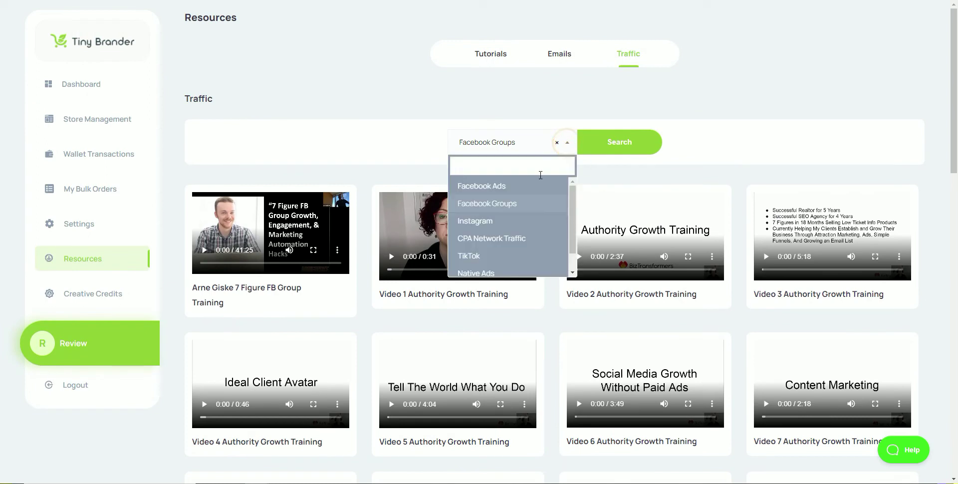
{"action": "scroll", "coordinate": [539, 225], "scroll_direction": "down", "scroll_amount": 1}
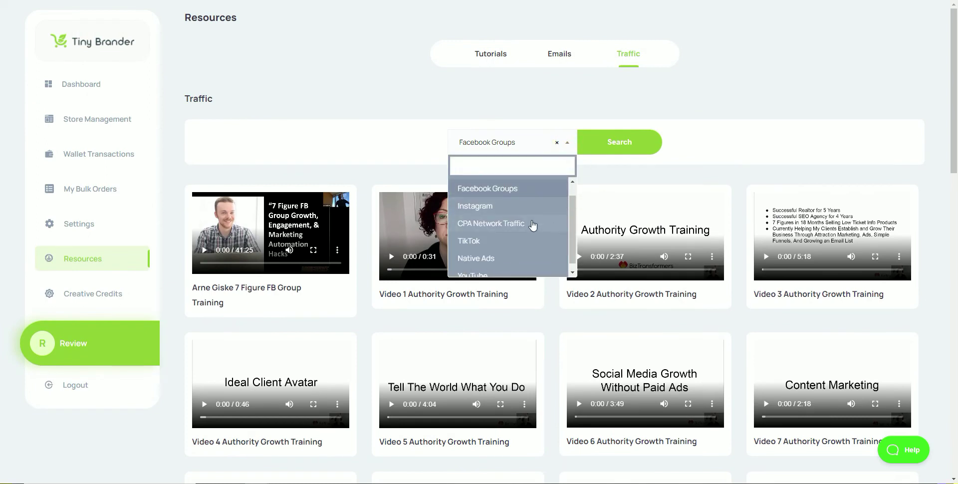
{"action": "scroll", "coordinate": [527, 232], "scroll_direction": "down", "scroll_amount": 1}
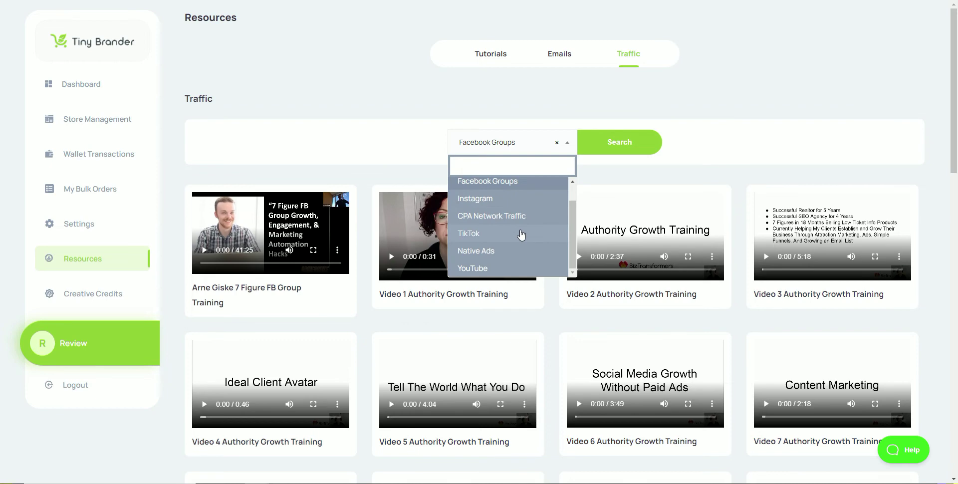
{"action": "left_click", "coordinate": [521, 199]}
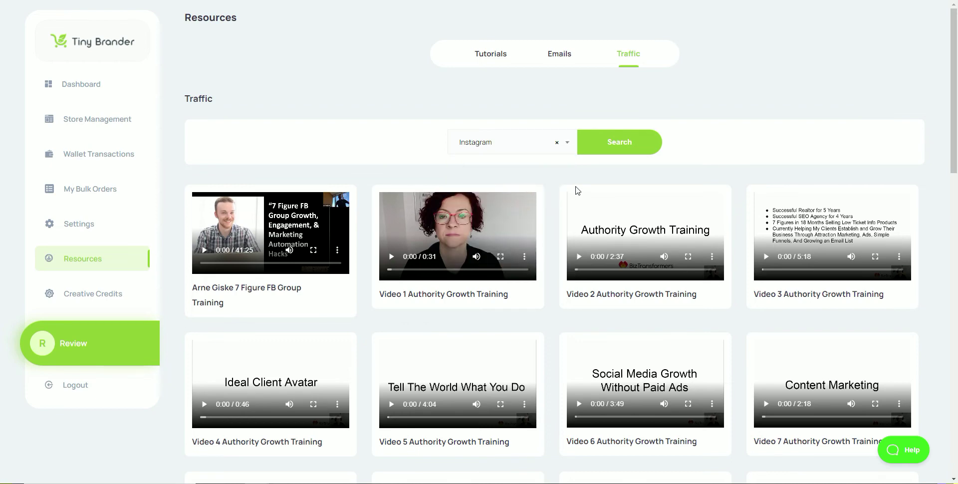
{"action": "left_click", "coordinate": [610, 154]}
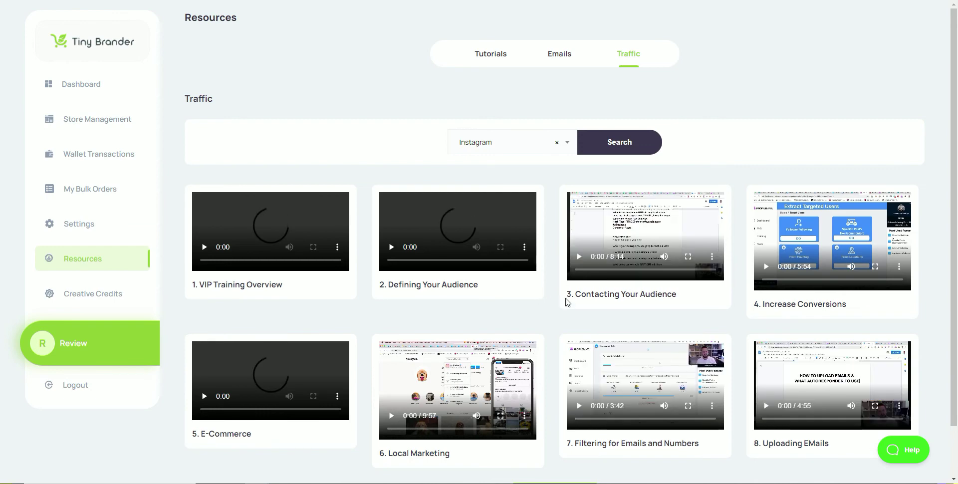
{"action": "scroll", "coordinate": [534, 300], "scroll_direction": "down", "scroll_amount": 1}
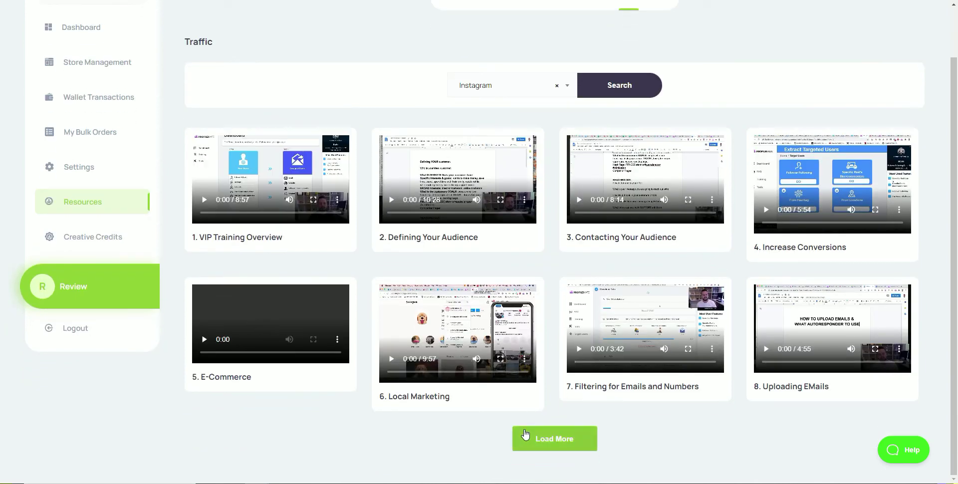
{"action": "left_click", "coordinate": [552, 437]}
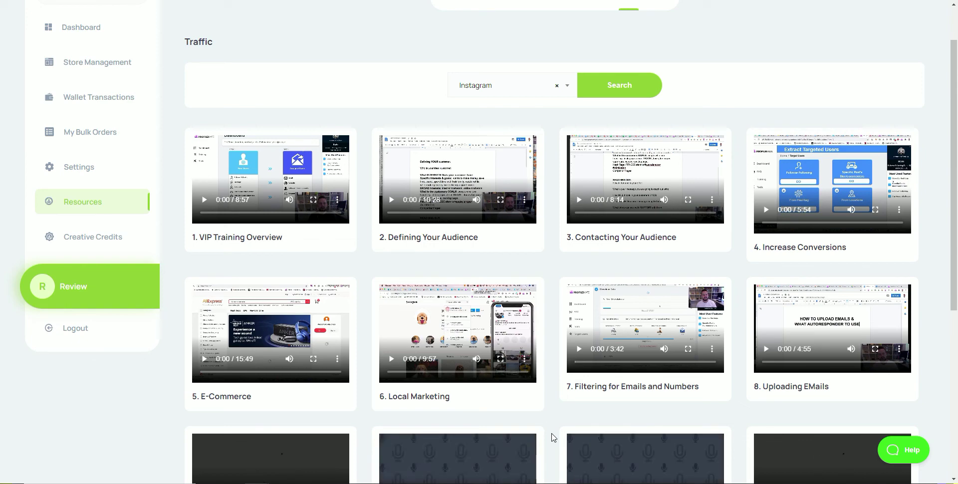
{"action": "scroll", "coordinate": [551, 438], "scroll_direction": "up", "scroll_amount": 1}
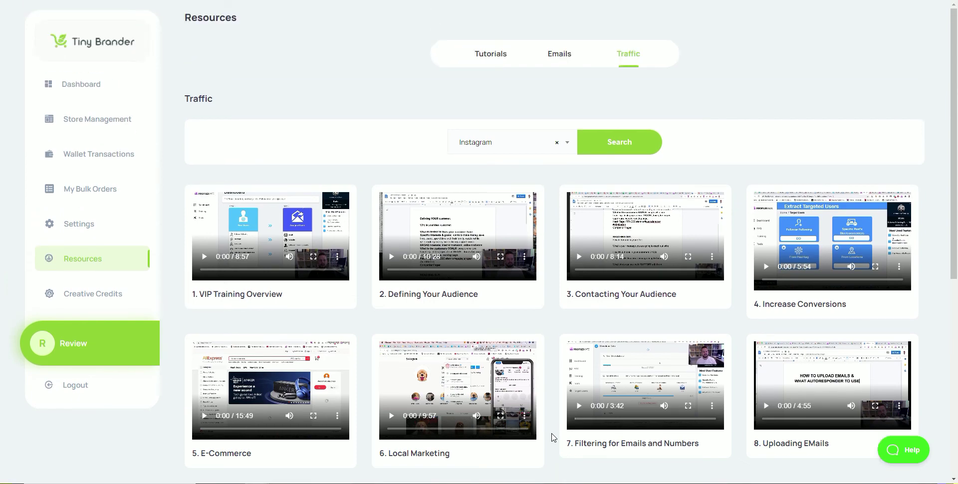